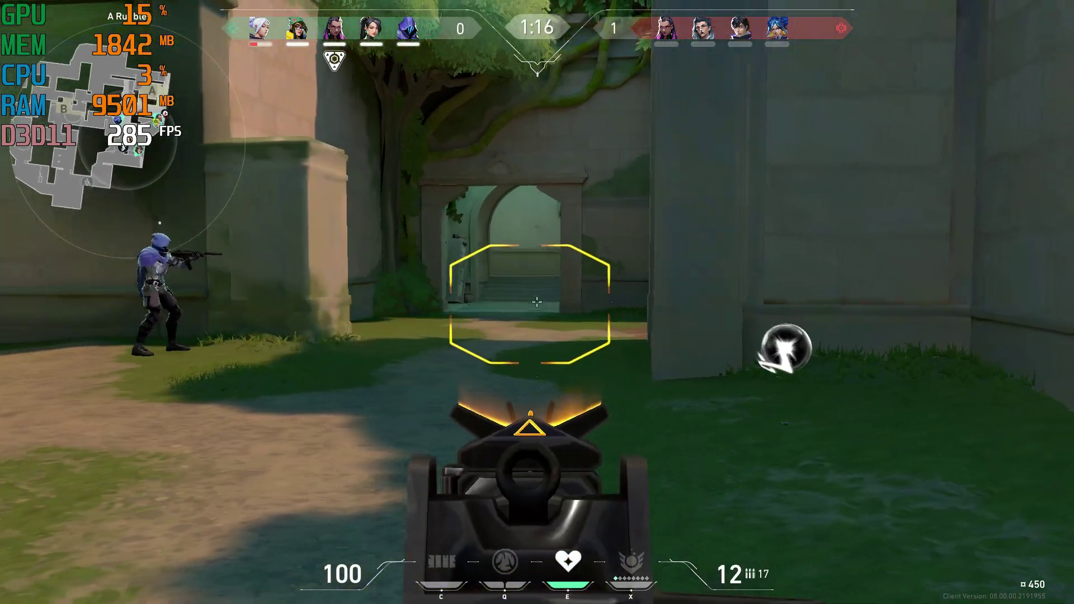
key(w)
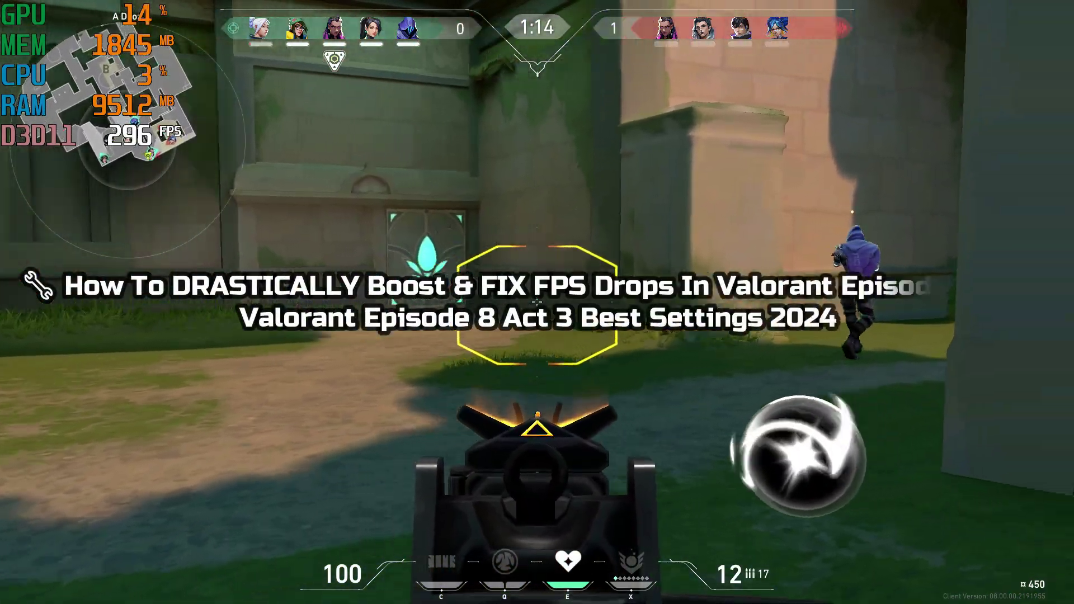
key(1)
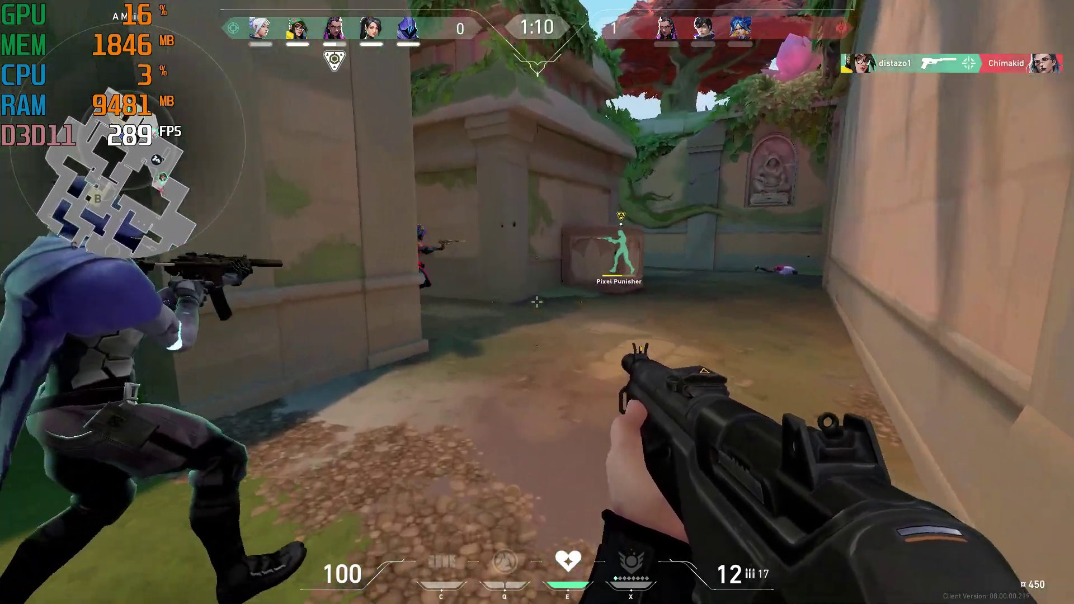
click(537, 302)
click(537, 302)
click(537, 302)
click(537, 302)
click(537, 302)
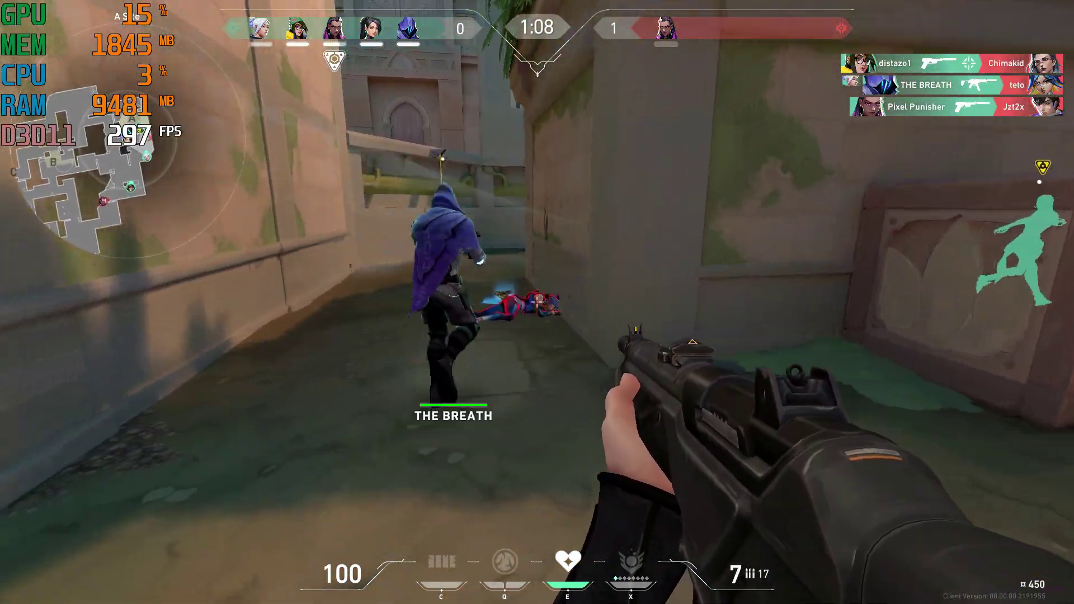
click(537, 302)
click(537, 302)
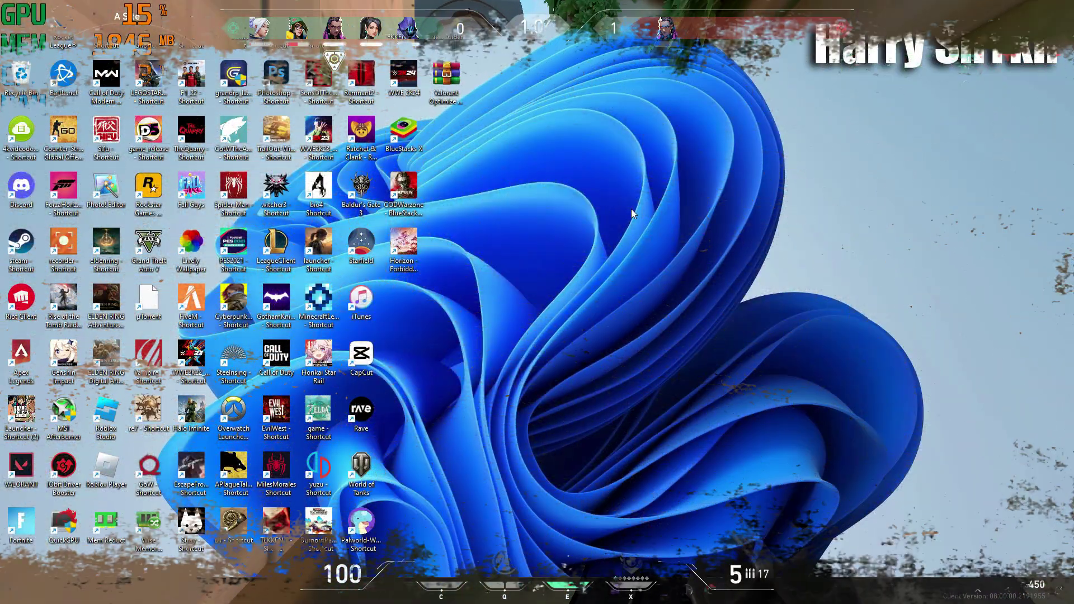
- Search Windows for "create", open the Create a restore point settings and move the System Properties window clear of the desktop icons
click(419, 585)
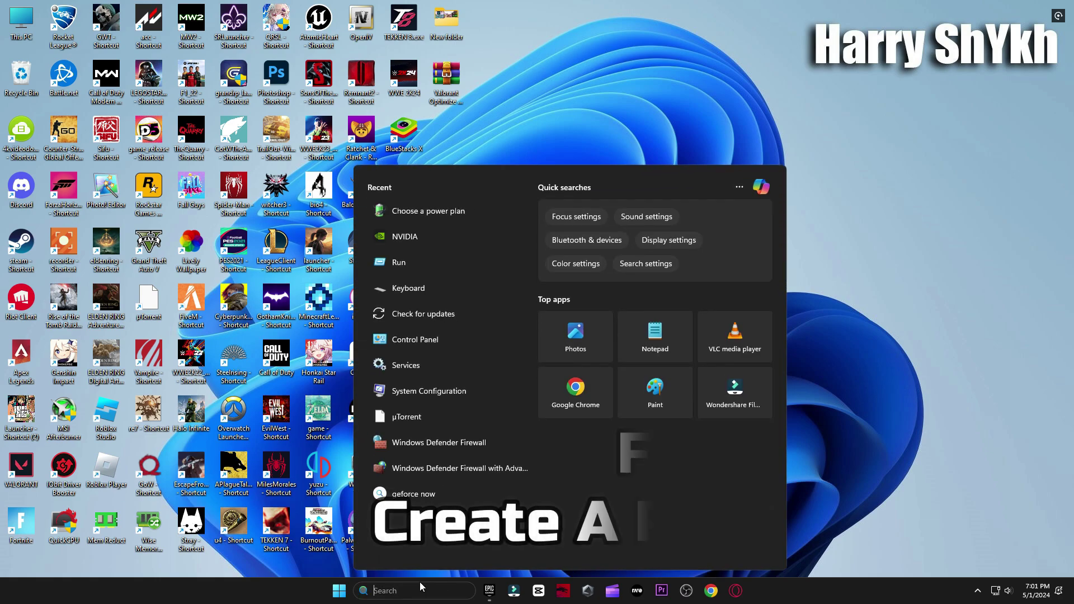
text(create)
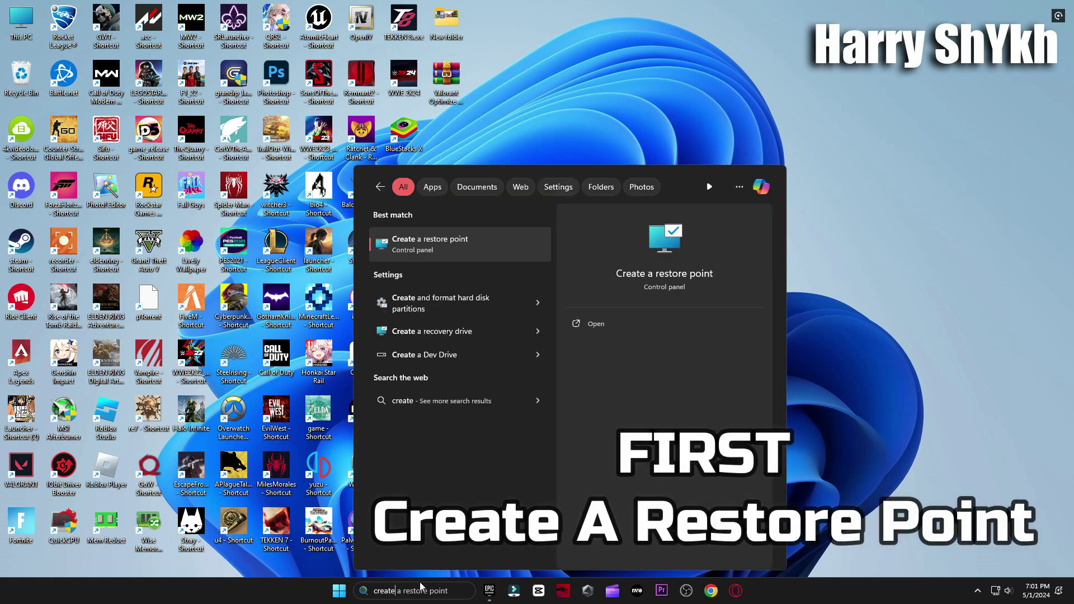
click(470, 240)
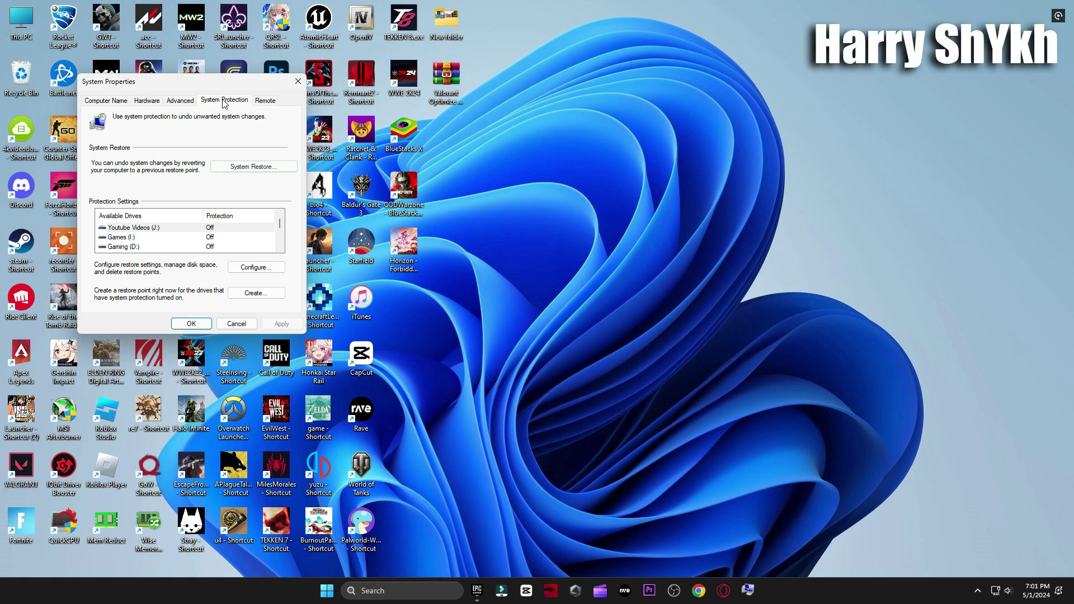
drag(160, 73, 668, 114)
- Open the protection configuration of Local Disk (C:) (System) and confirm it with system protection turned on
scroll(621, 285, down, 2)
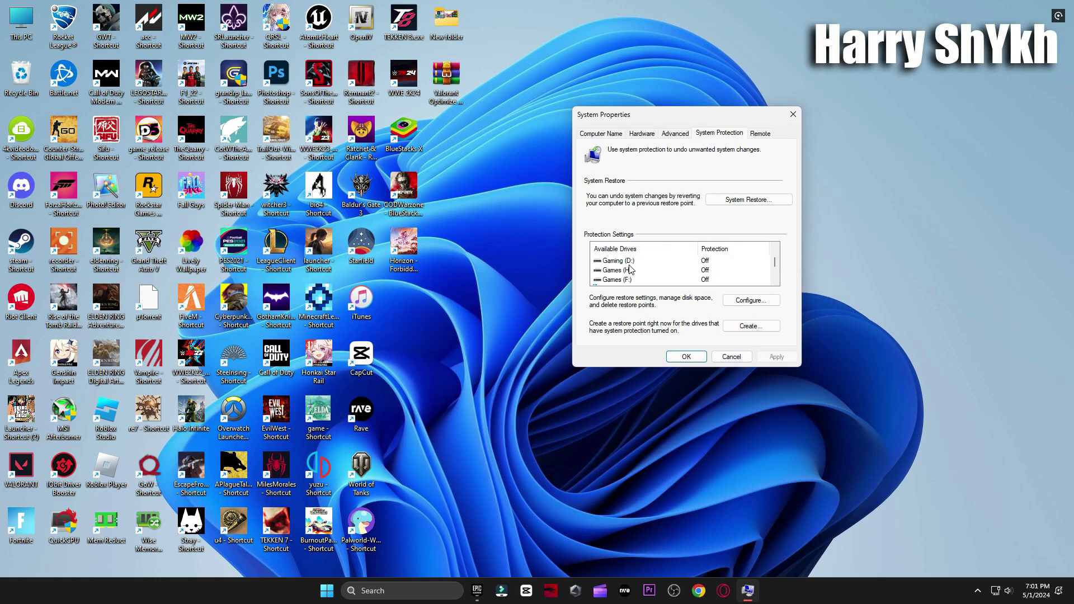
click(617, 261)
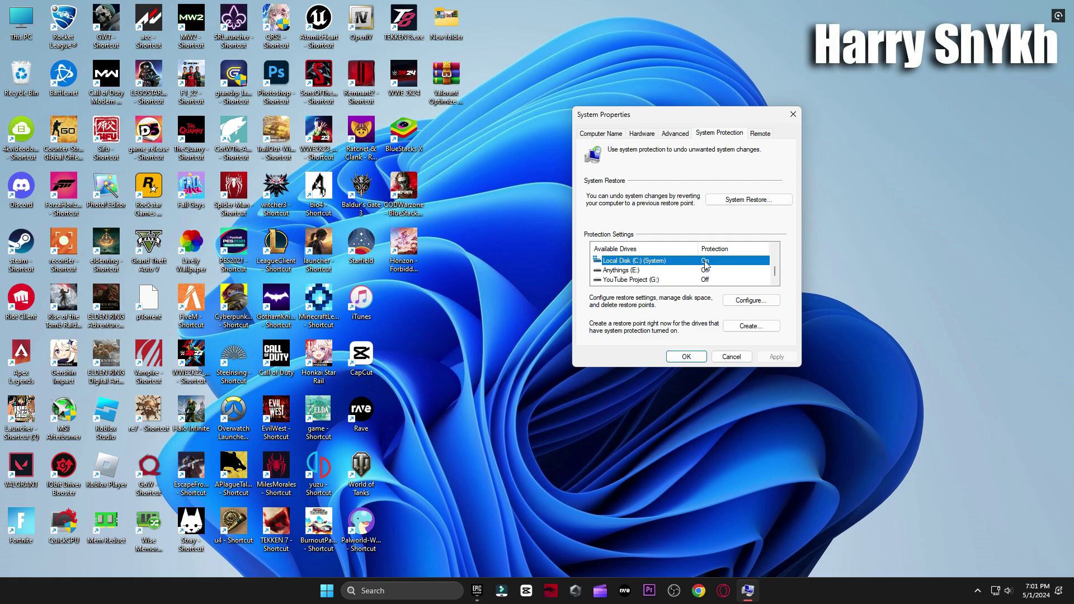
click(750, 301)
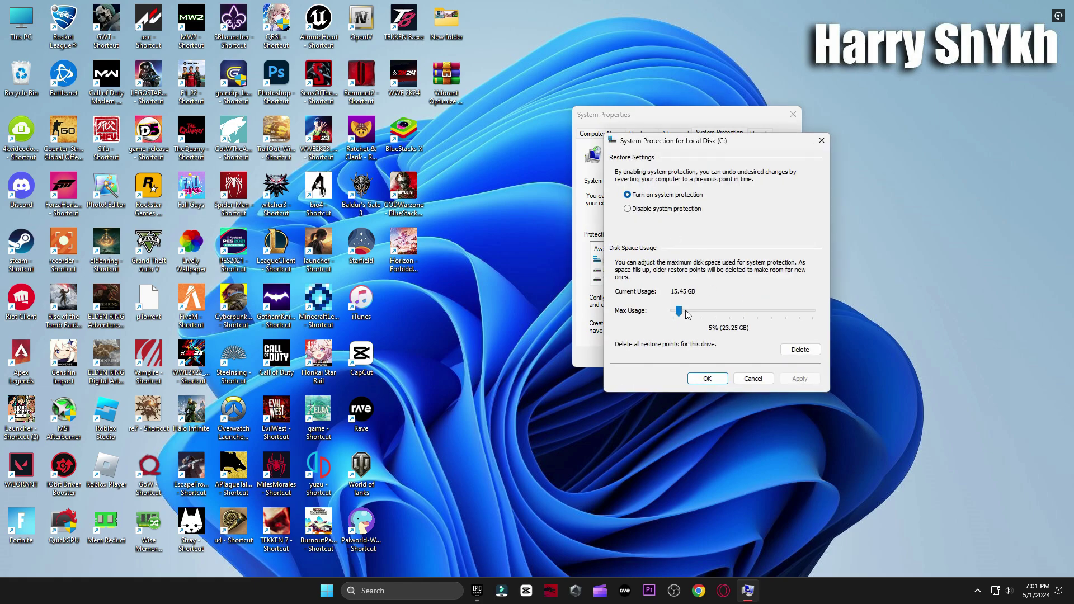
click(708, 379)
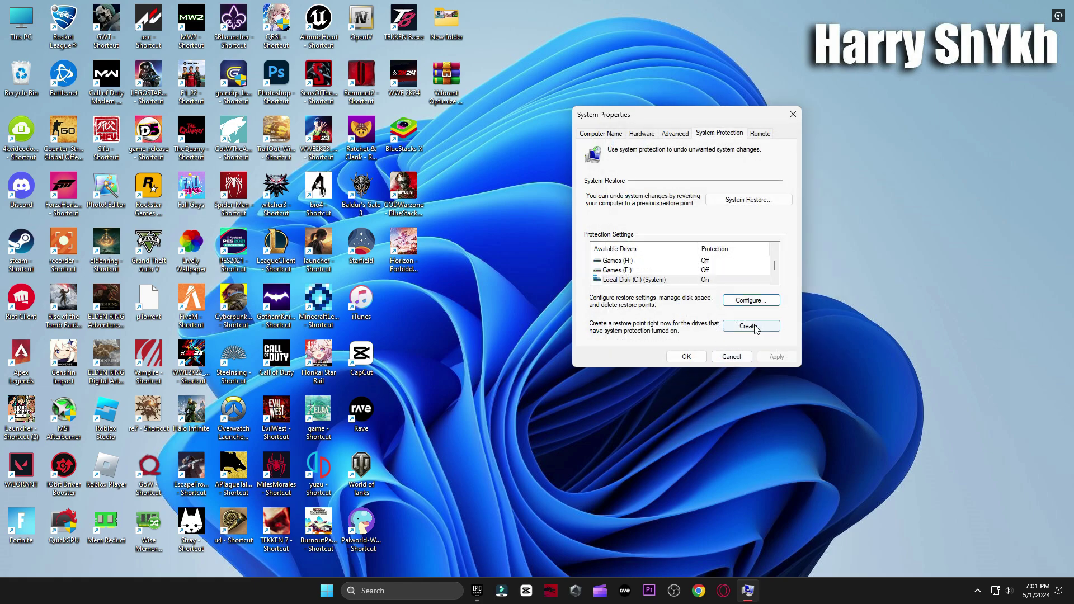
- Create a restore point described as "backup" and close System Properties
click(751, 325)
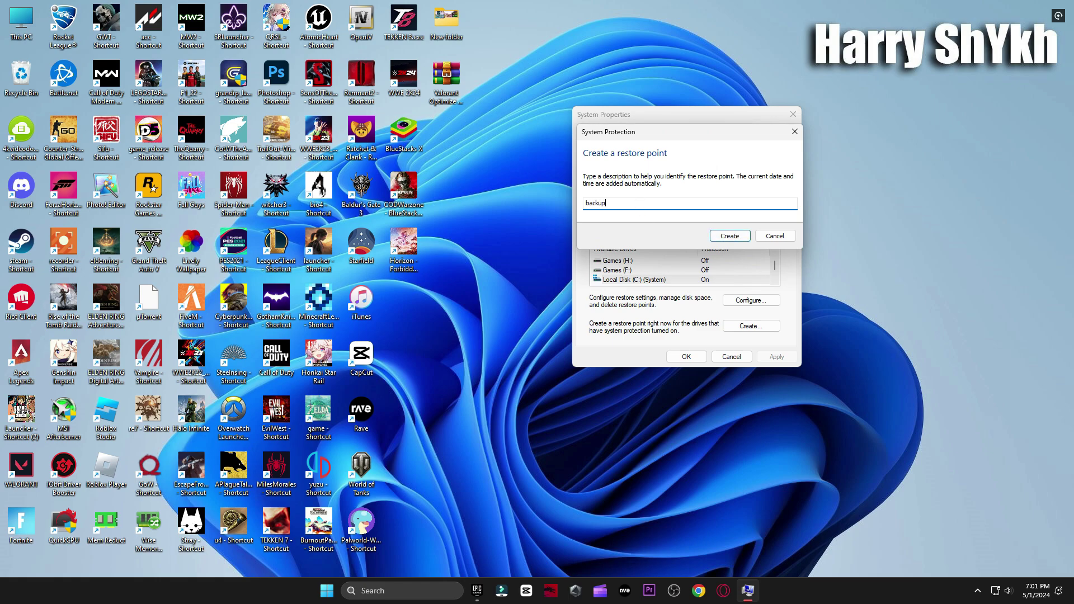
click(743, 238)
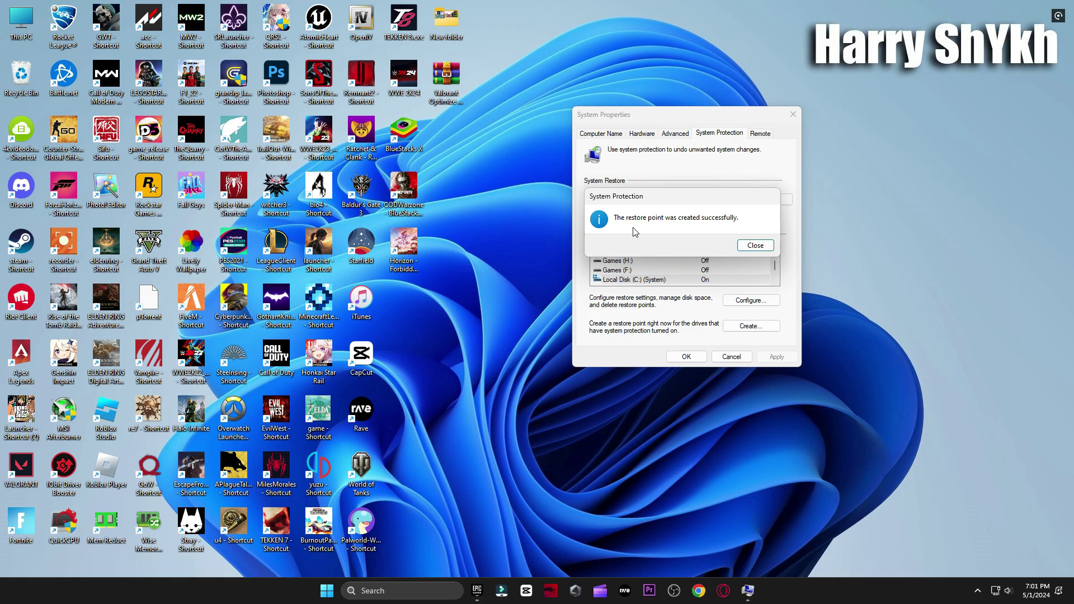
click(753, 243)
click(687, 356)
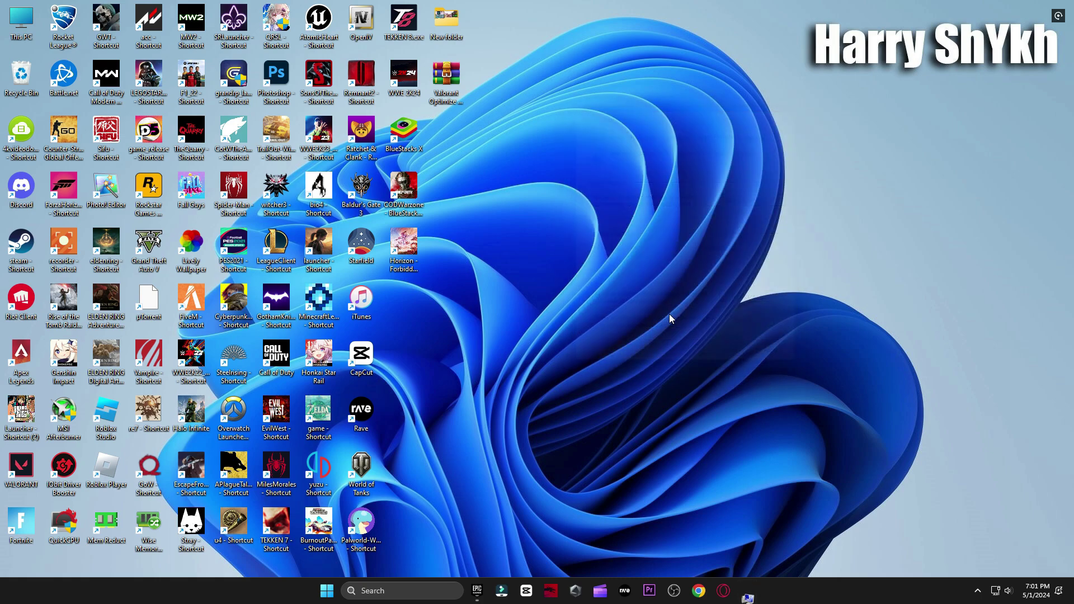
- Browse from This PC to the Win64 folder at Gaming (D:) > Riot Games > VALORANT > live > ShooterGame > Binaries
double_click(21, 23)
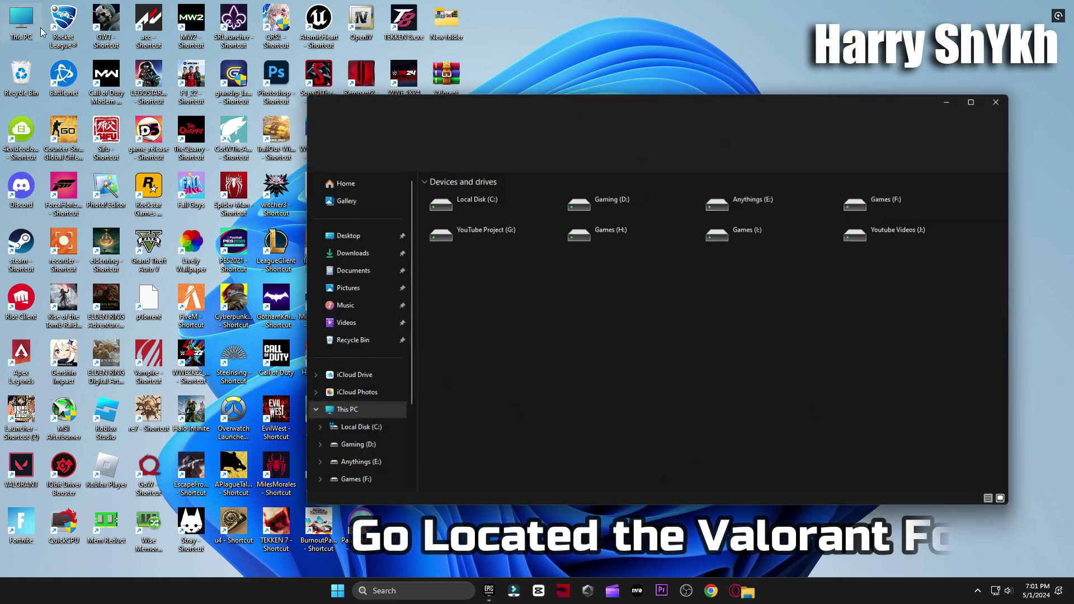
click(617, 205)
double_click(617, 205)
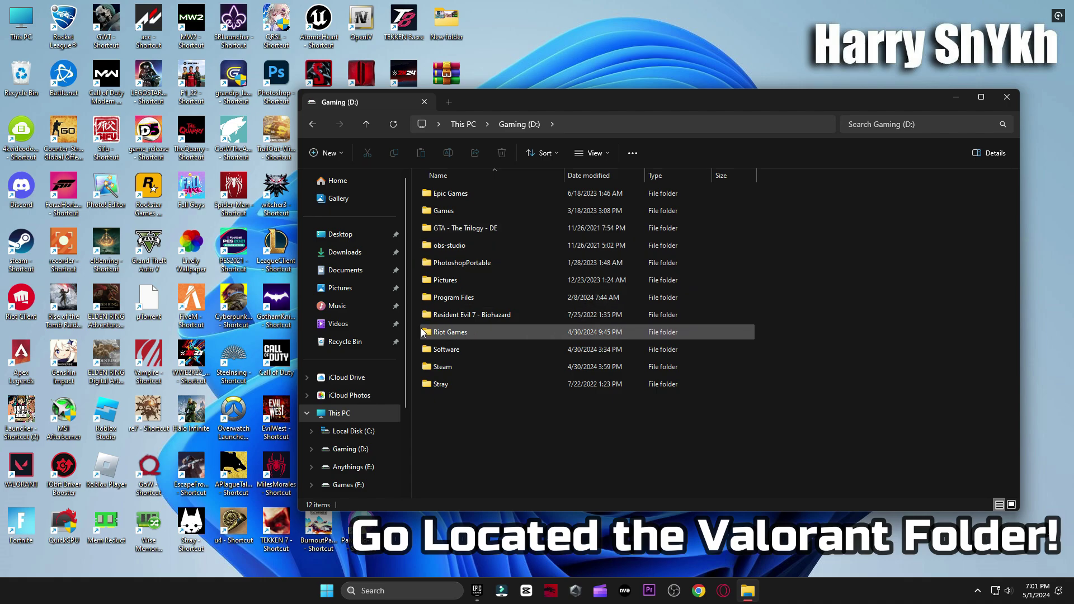
double_click(458, 334)
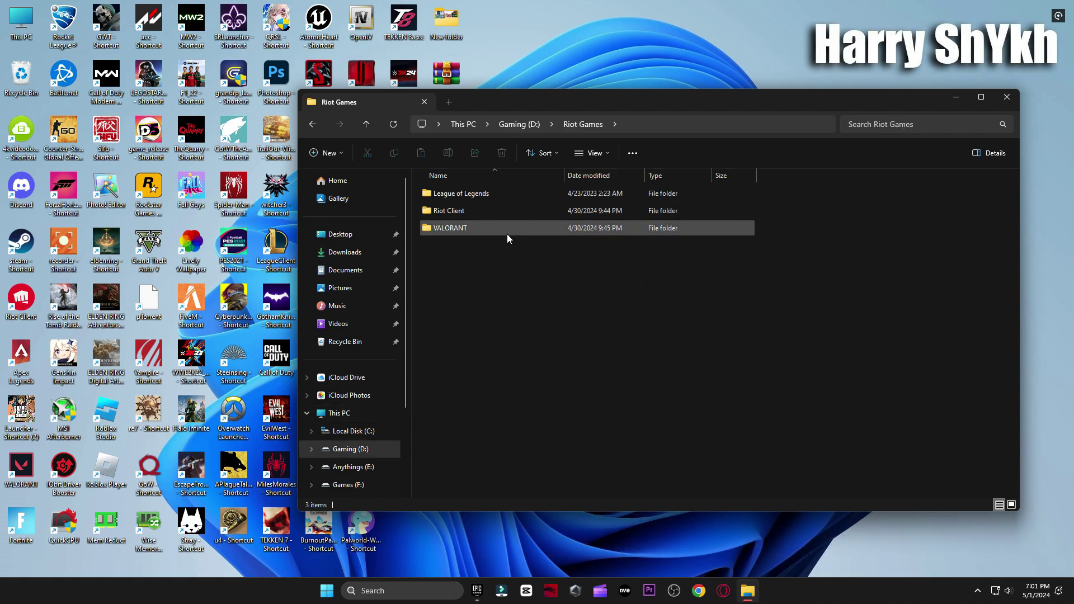
double_click(472, 196)
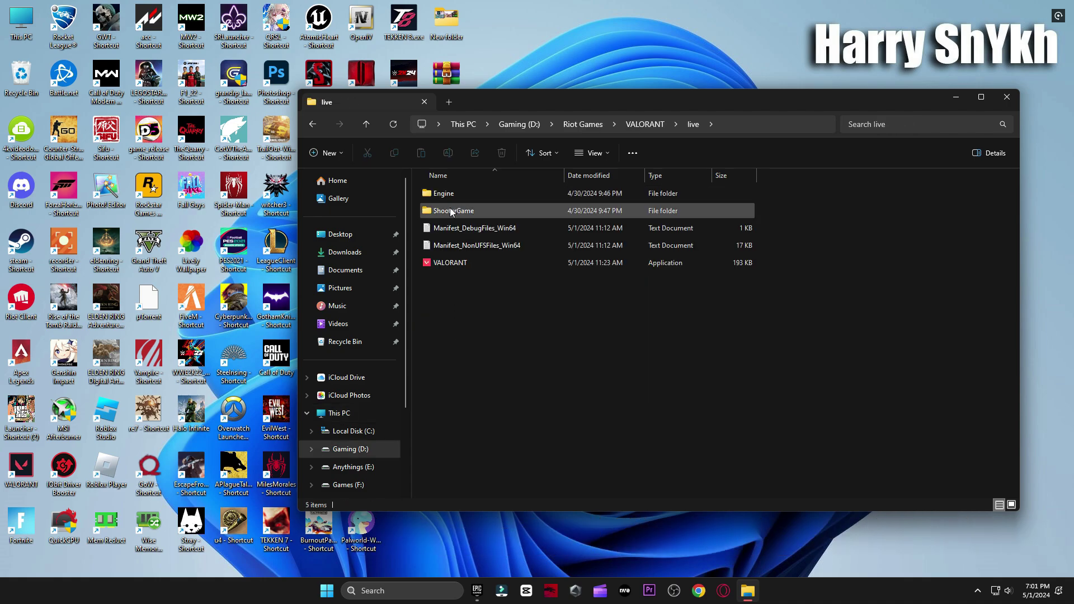
double_click(468, 211)
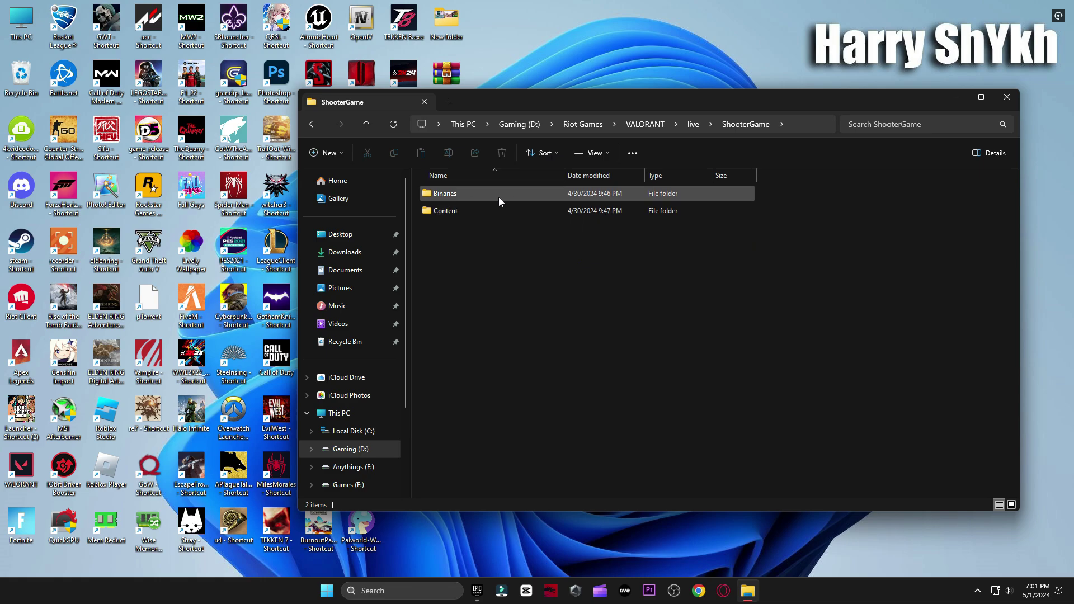
double_click(492, 196)
double_click(490, 196)
- Open the compatibility properties of the VALORANT-Win64-Shipping application in the Win64 folder
scroll(510, 253, down, 10)
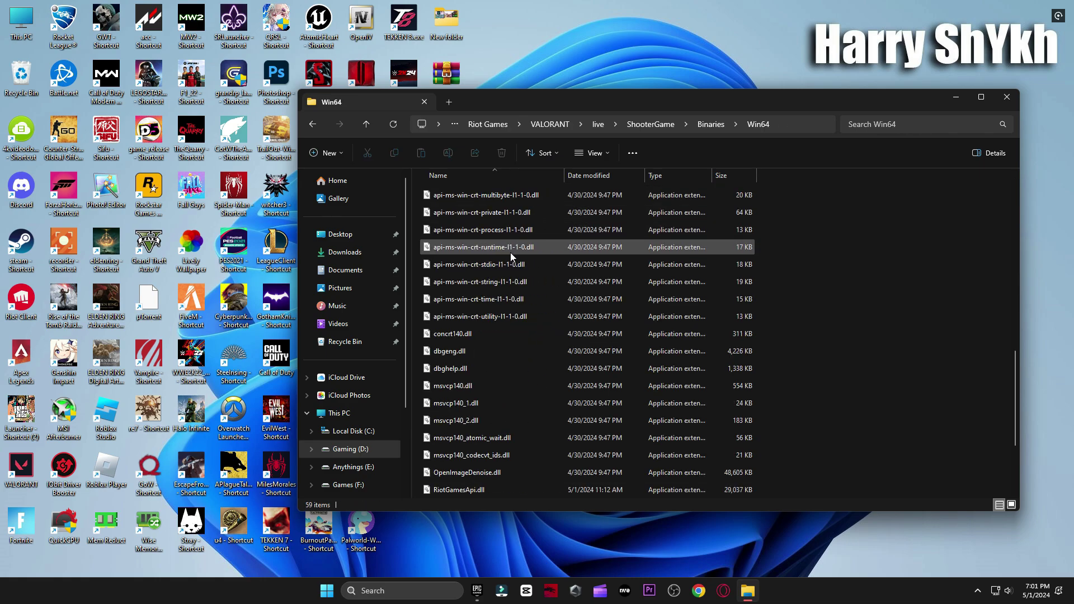
right_click(467, 424)
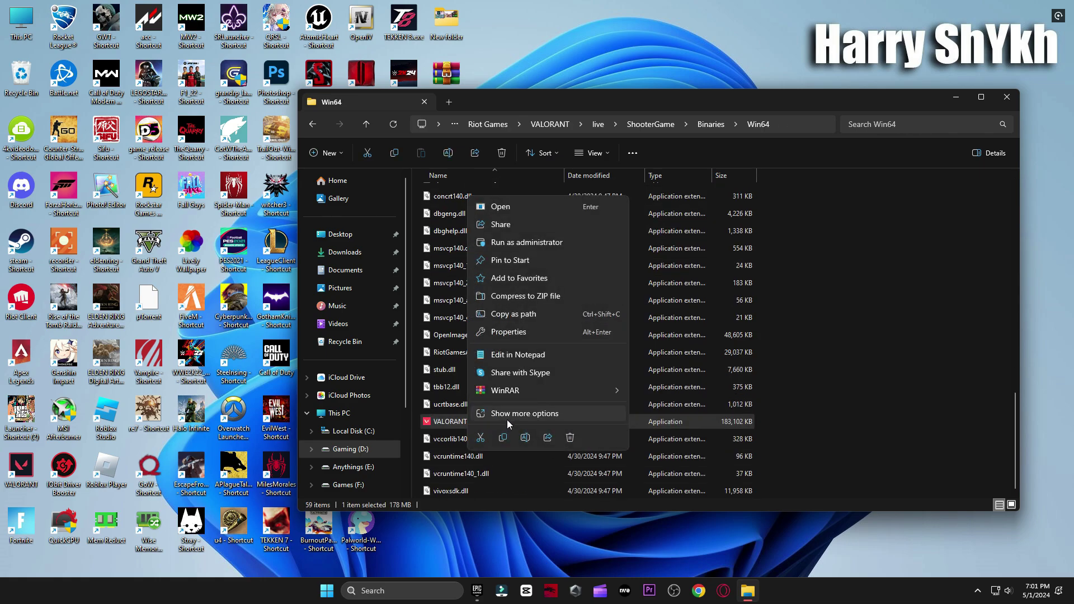
click(513, 418)
click(515, 416)
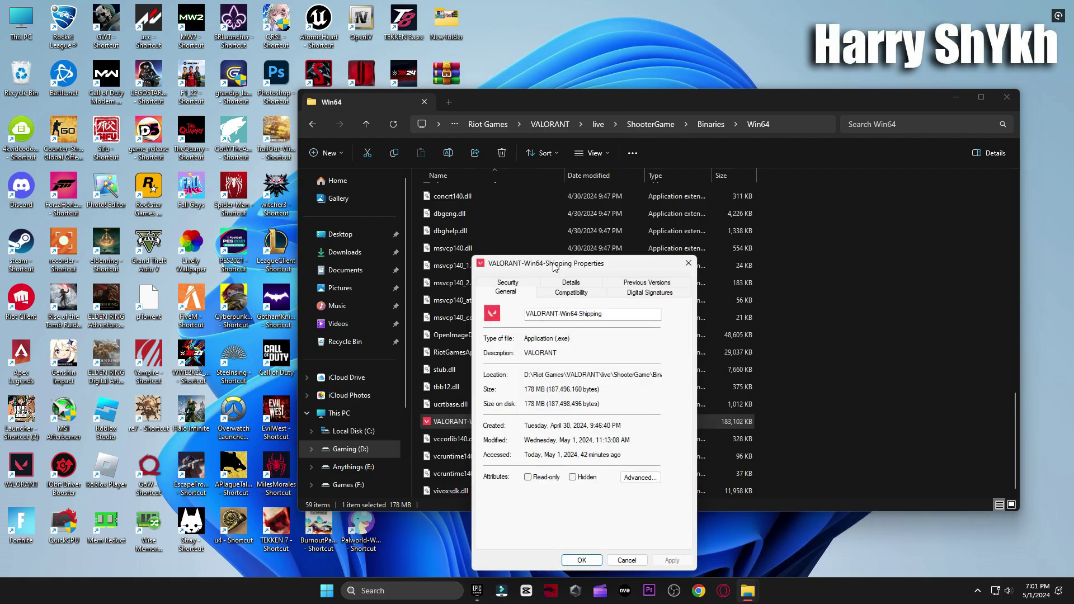
drag(564, 260, 566, 156)
click(582, 184)
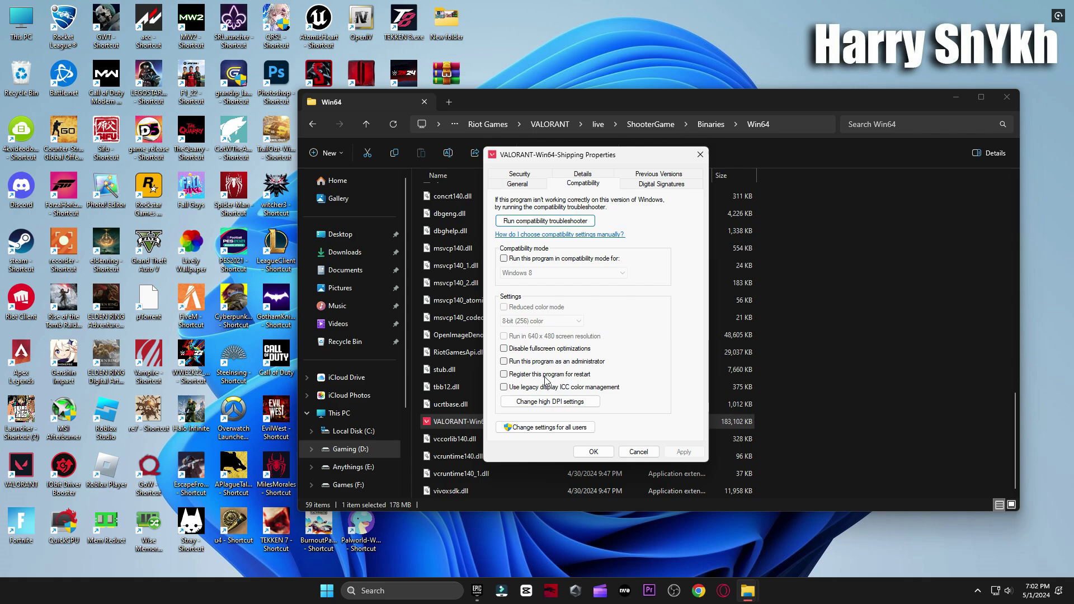
- Override the high DPI scaling behavior with scaling performed by Application, apply the properties and close the folder window
click(550, 401)
click(552, 368)
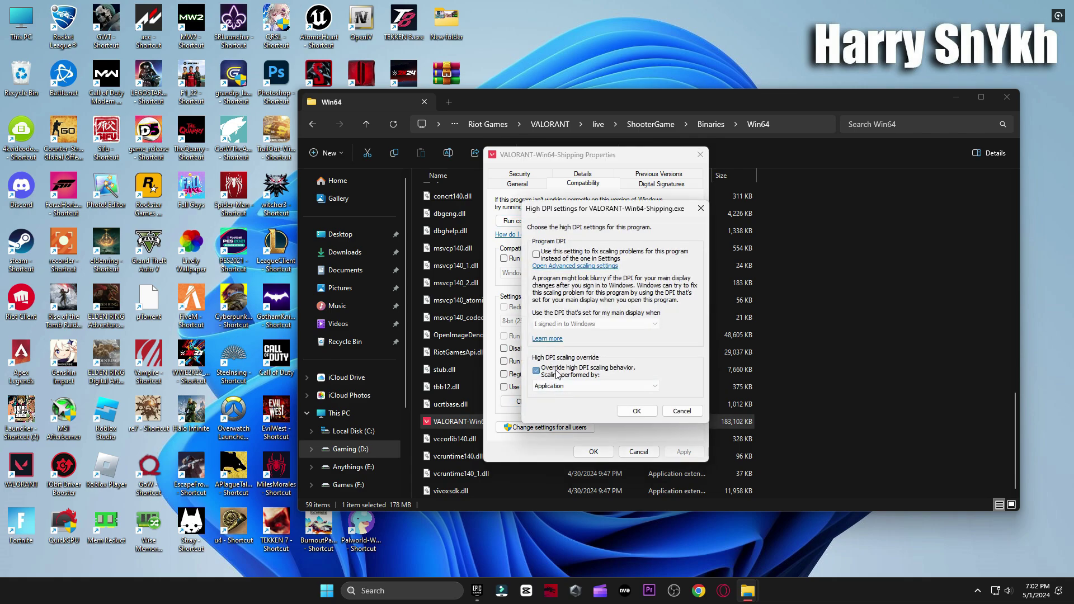
click(566, 387)
click(571, 387)
click(636, 412)
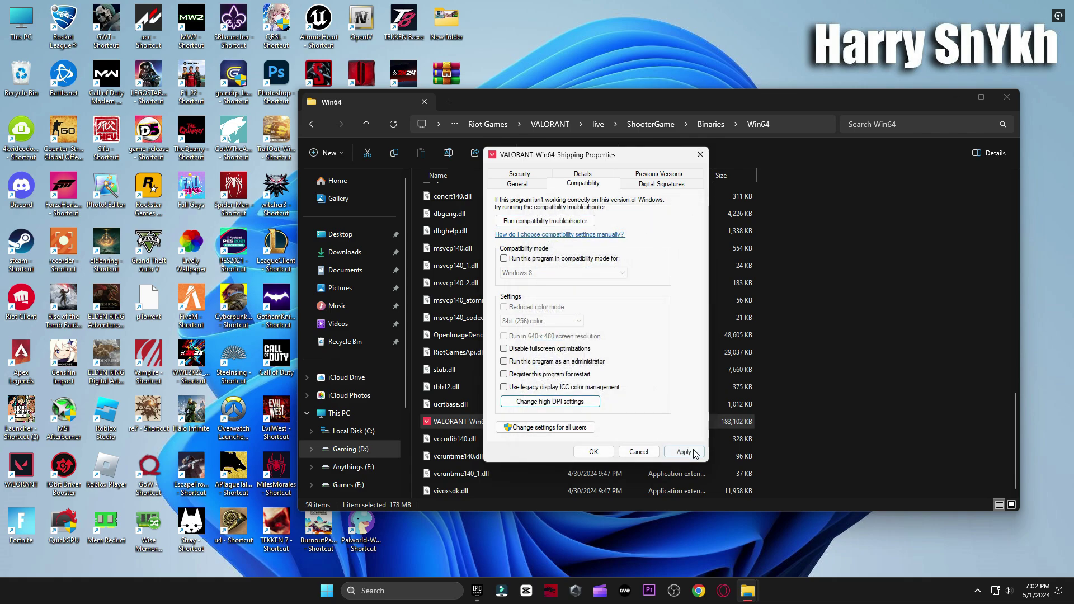
click(683, 451)
click(593, 451)
click(1006, 98)
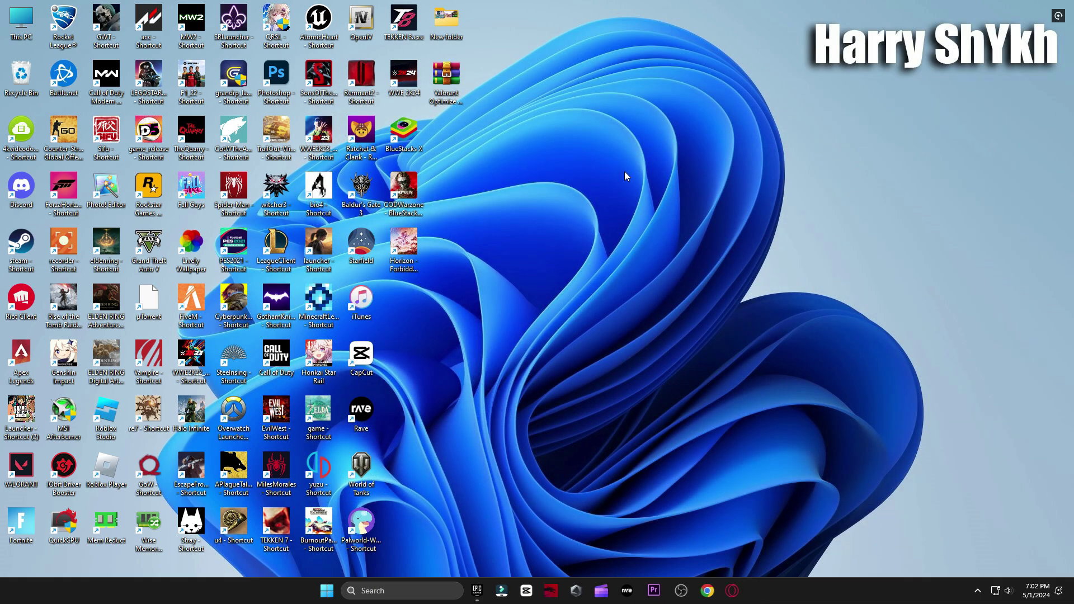
- Open Windows Settings and check the General permissions under Privacy & security
click(338, 590)
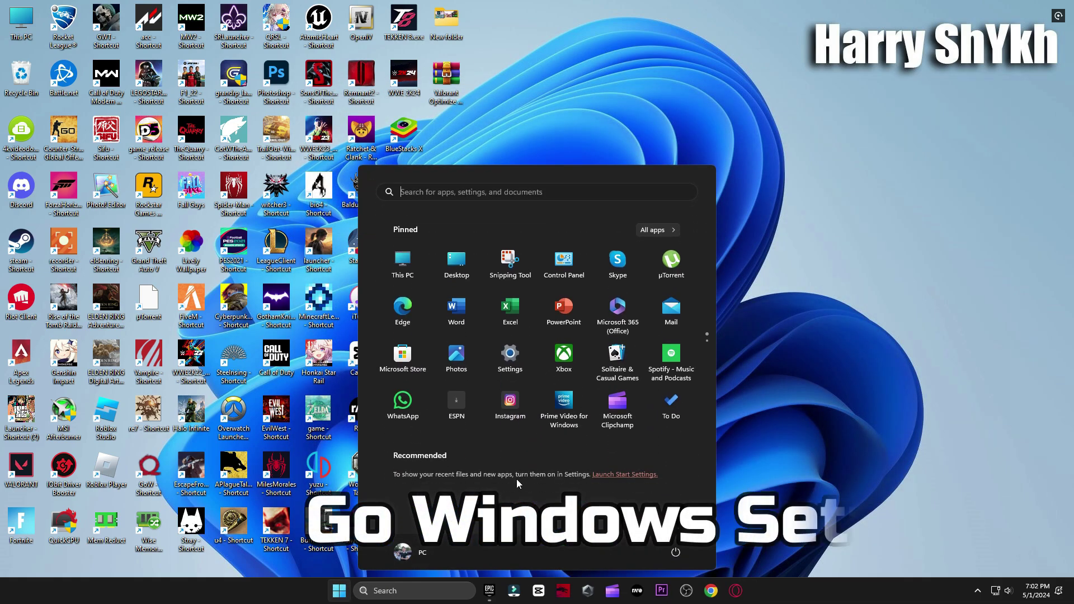
click(494, 357)
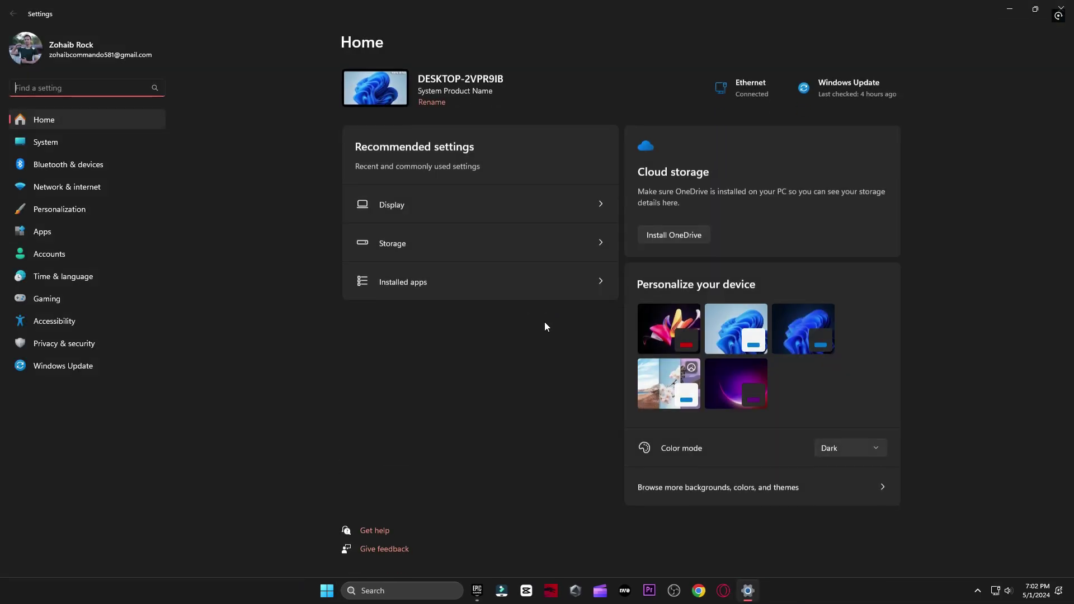
click(39, 231)
click(58, 344)
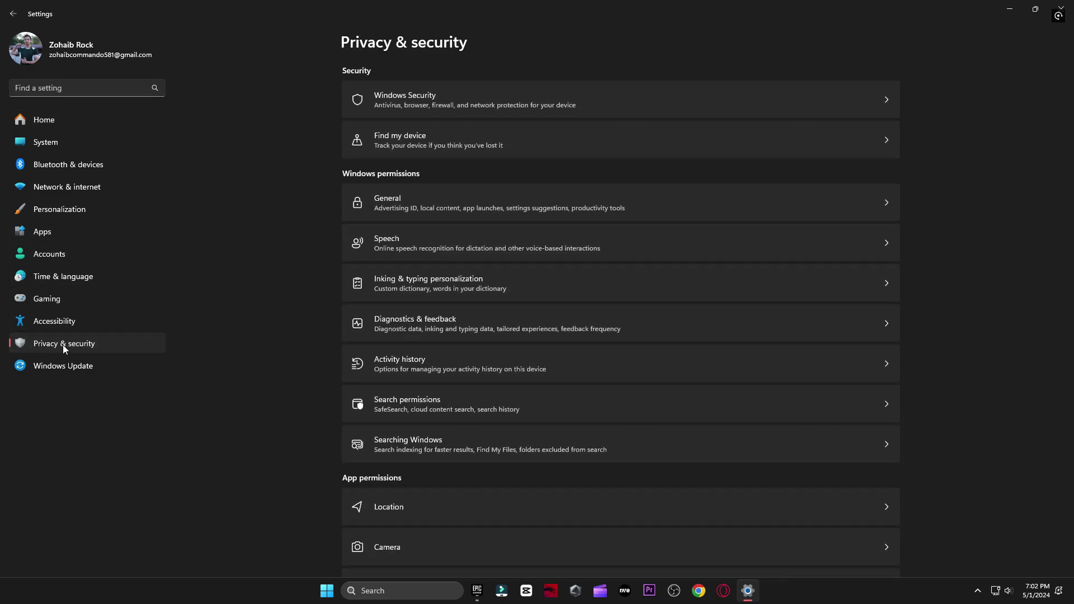
click(408, 207)
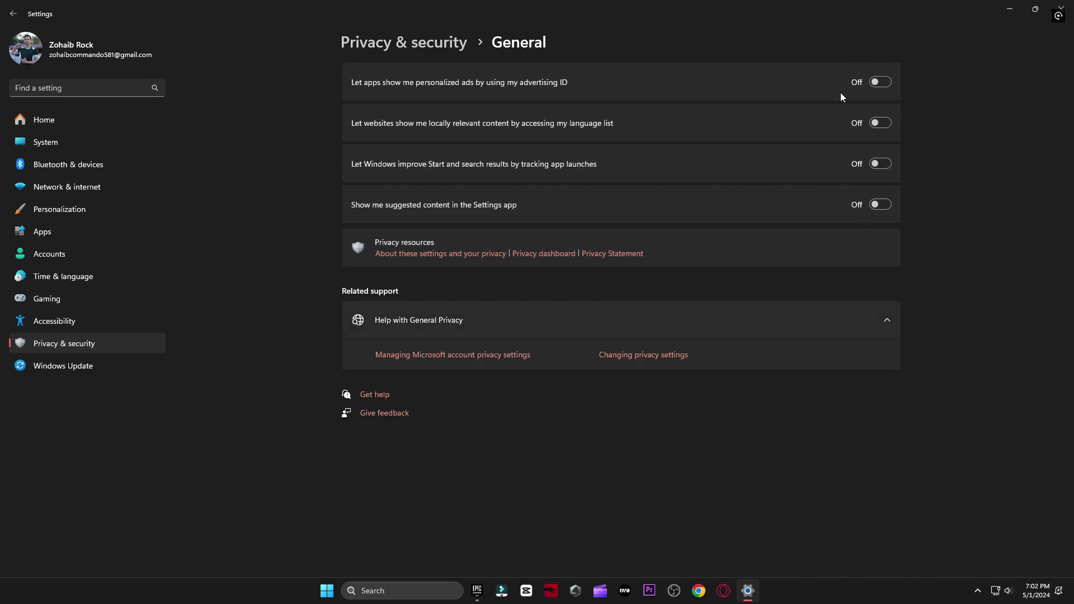
- Open the startup apps list and examine which apps are set to start automatically at sign-in
click(73, 231)
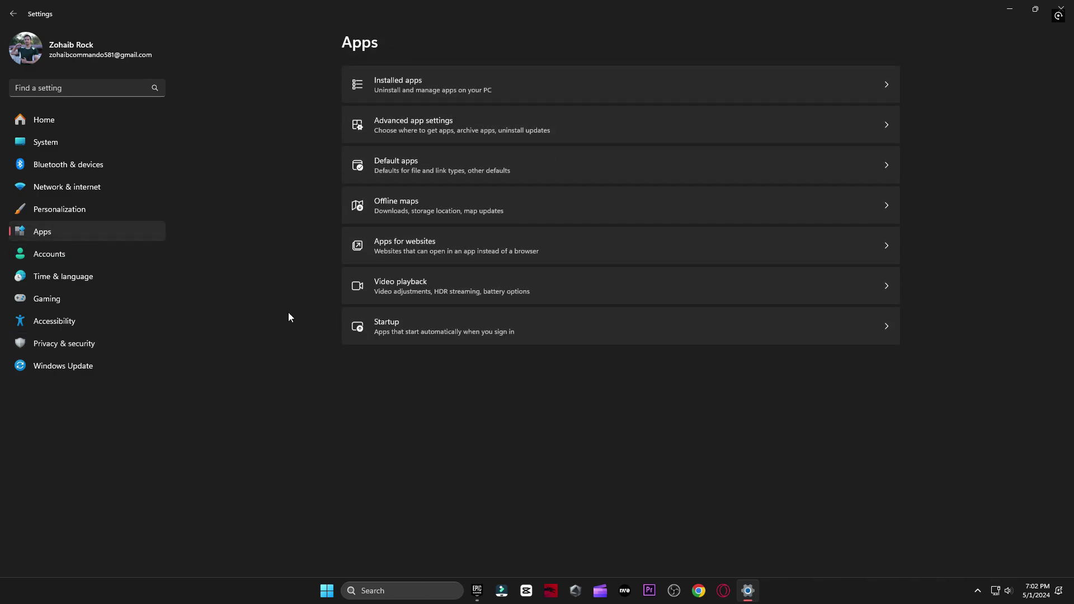
click(457, 329)
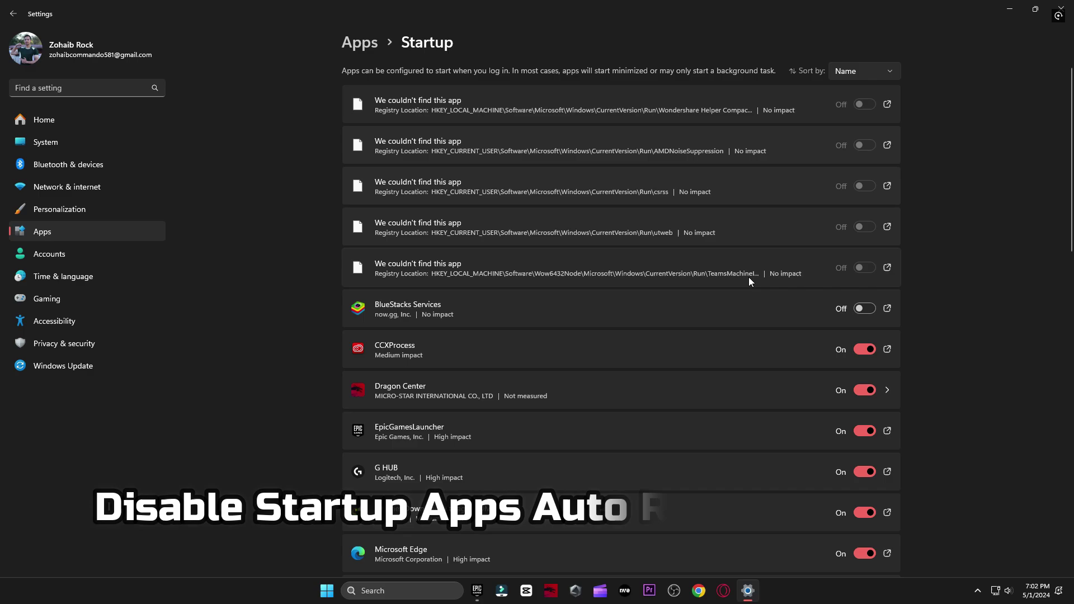
scroll(390, 367, down, 5)
scroll(390, 367, down, 10)
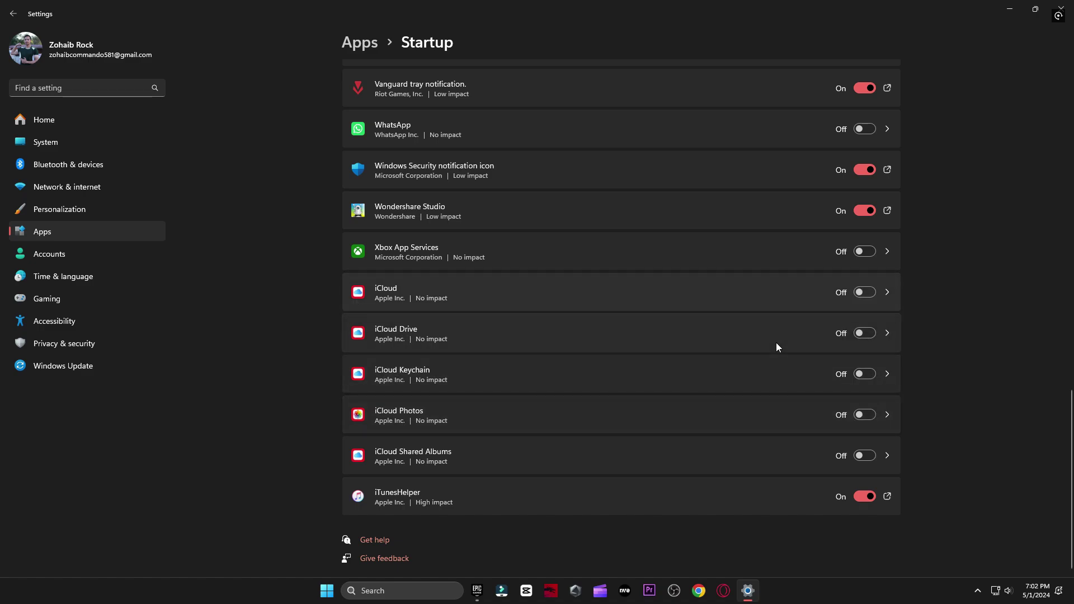
scroll(777, 343, up, 3)
scroll(766, 404, up, 3)
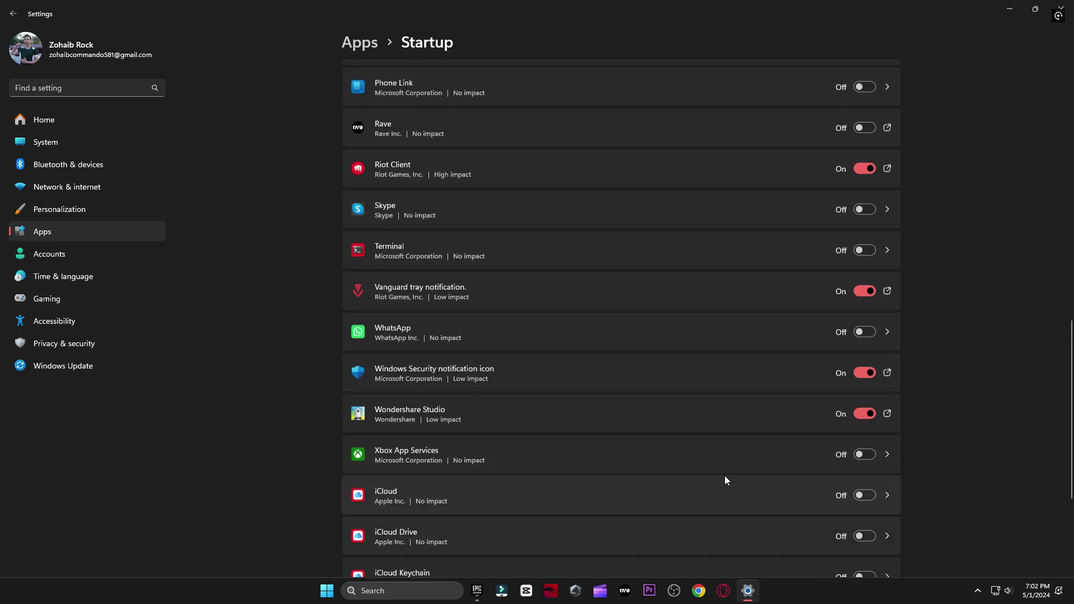
scroll(737, 483, up, 1)
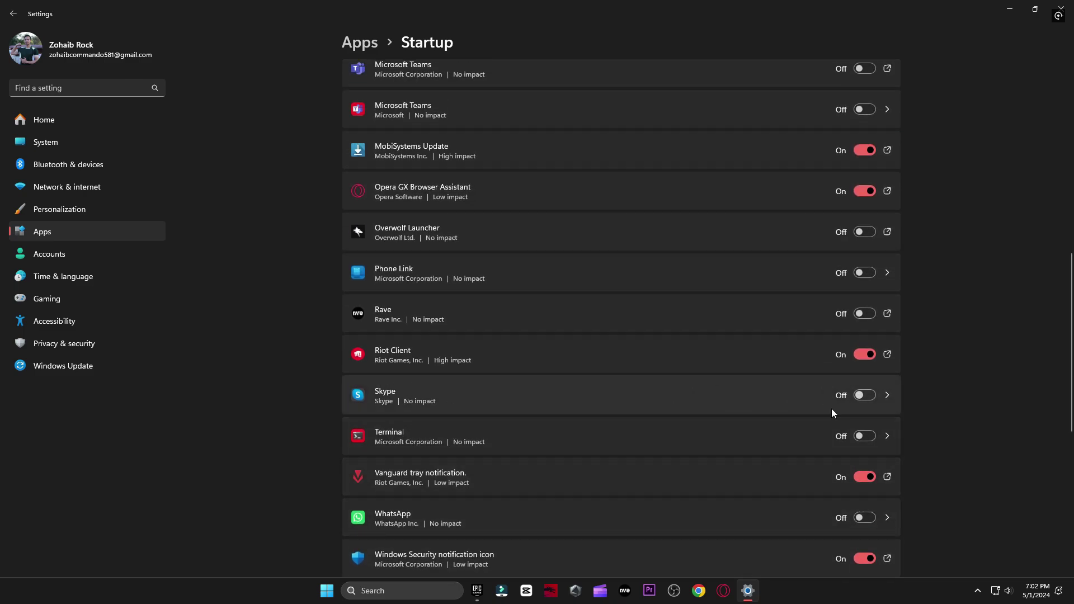
- Review the startup apps list back up to its beginning
scroll(832, 412, up, 1)
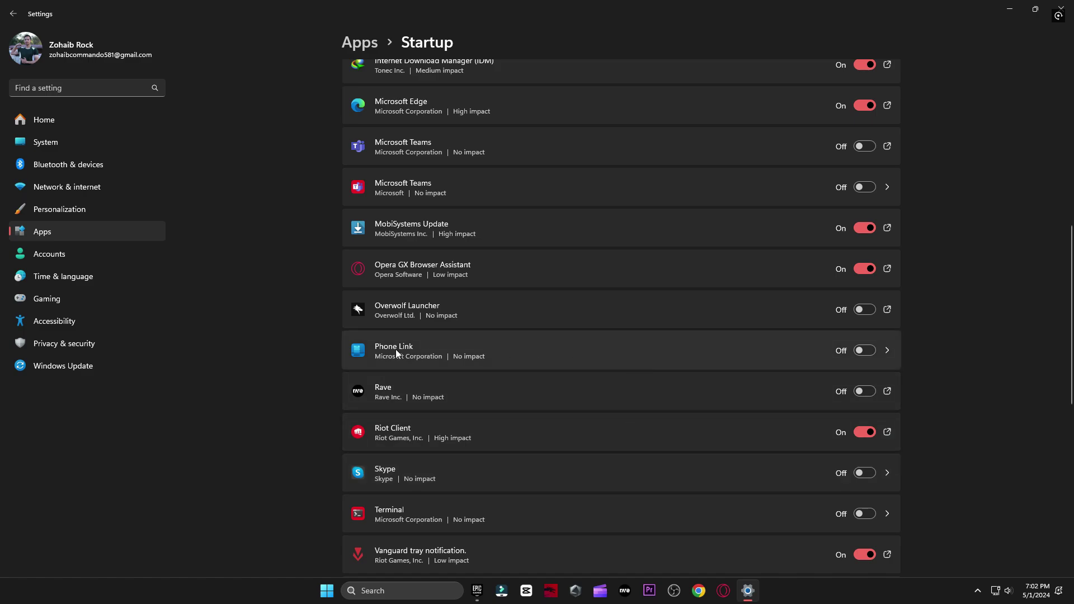
scroll(690, 459, up, 2)
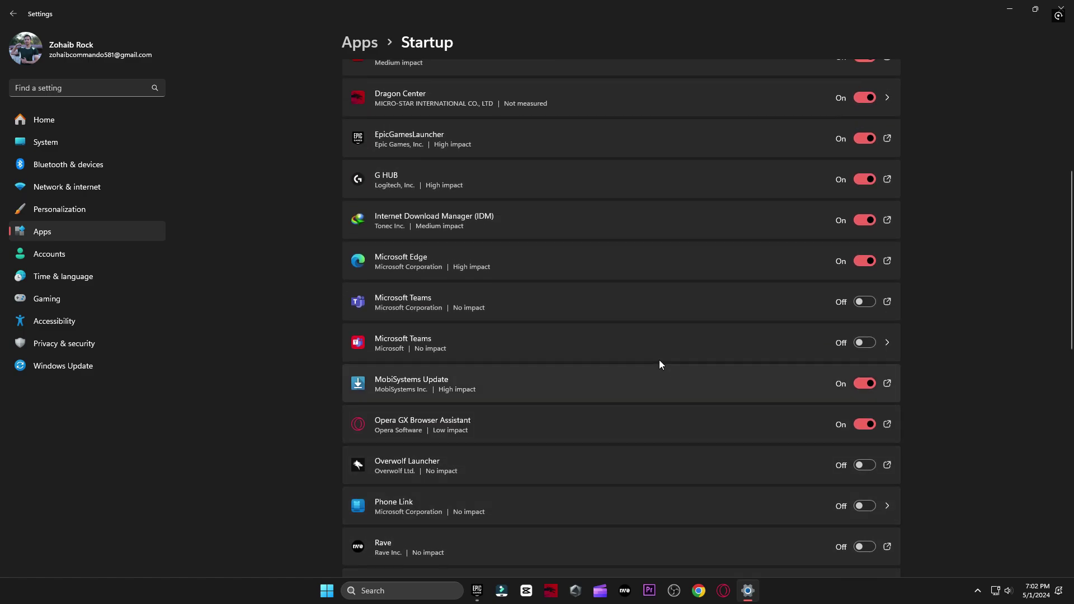
scroll(645, 439, up, 4)
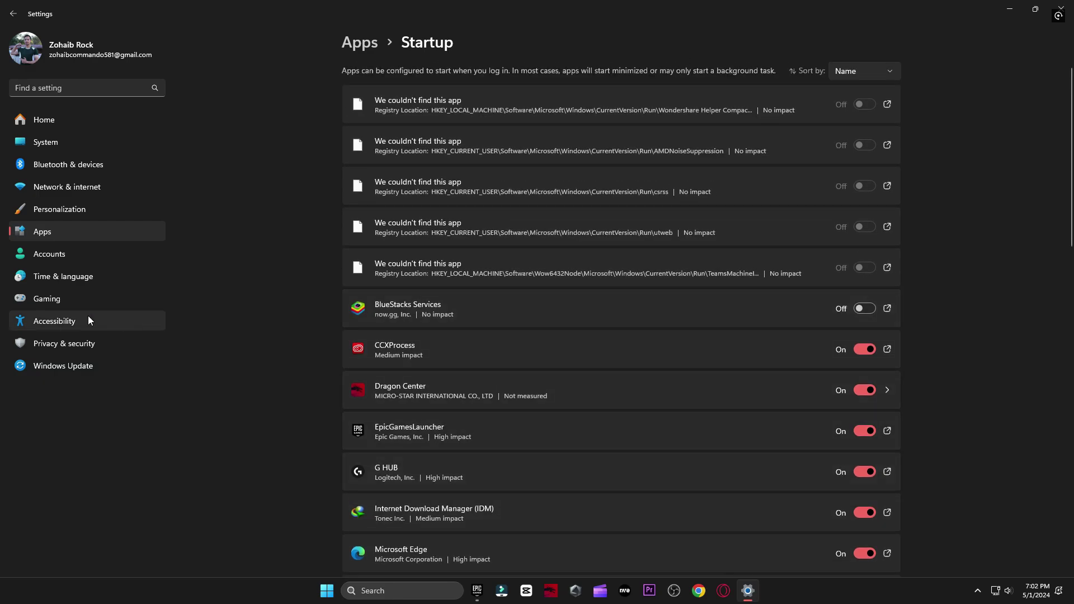
- Check the Game Bar controller setting and the Game Mode setting in the Gaming category
click(44, 297)
click(467, 88)
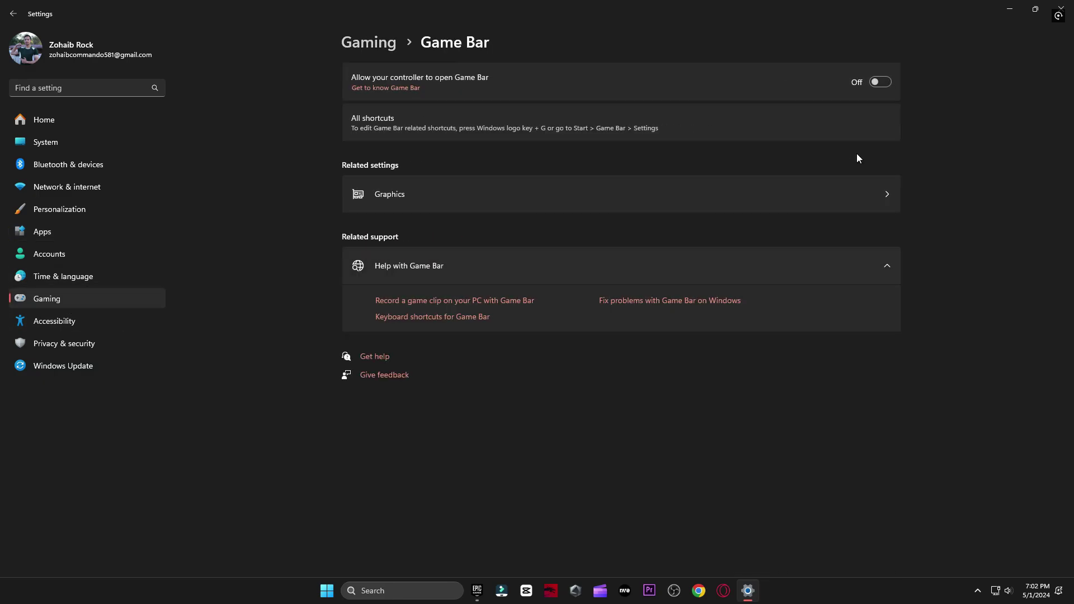
click(369, 42)
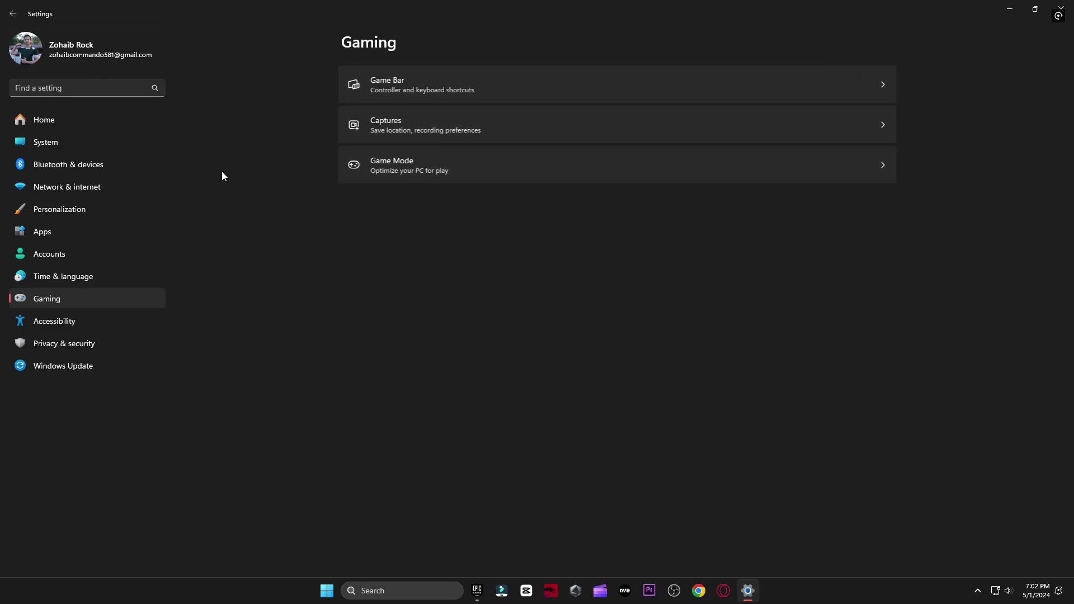
click(452, 174)
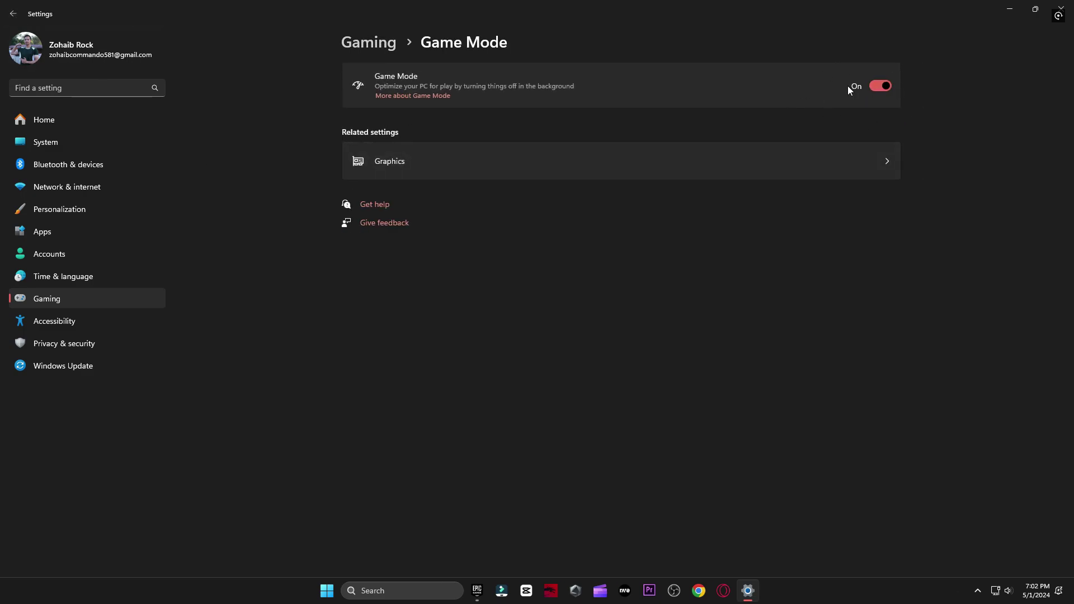
- Open the related Graphics settings and look through the list of apps with custom graphics options for Valorant
click(482, 165)
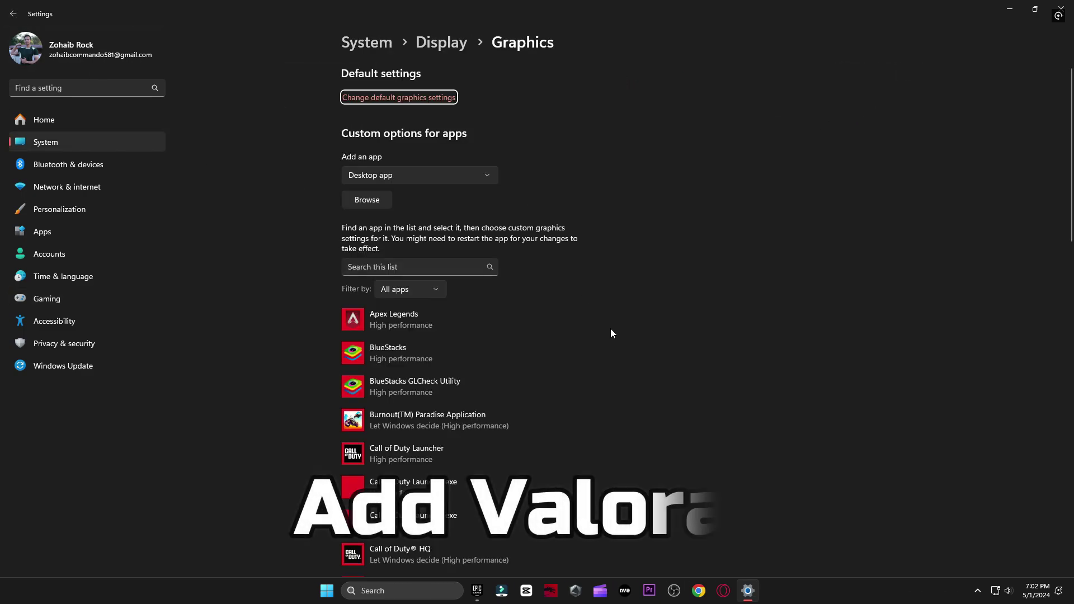
scroll(628, 357, down, 10)
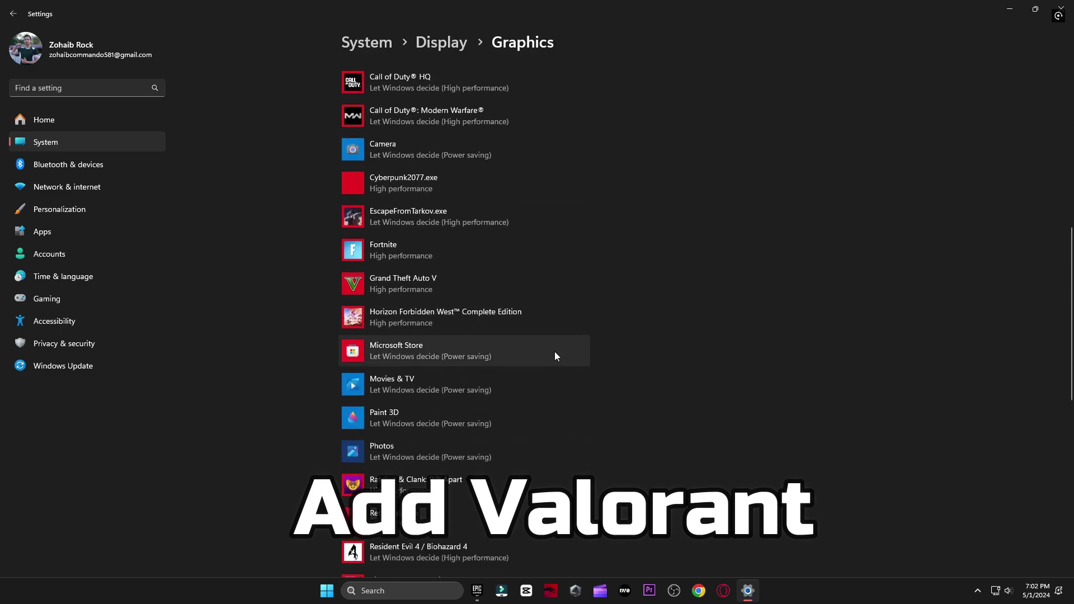
scroll(556, 351, down, 5)
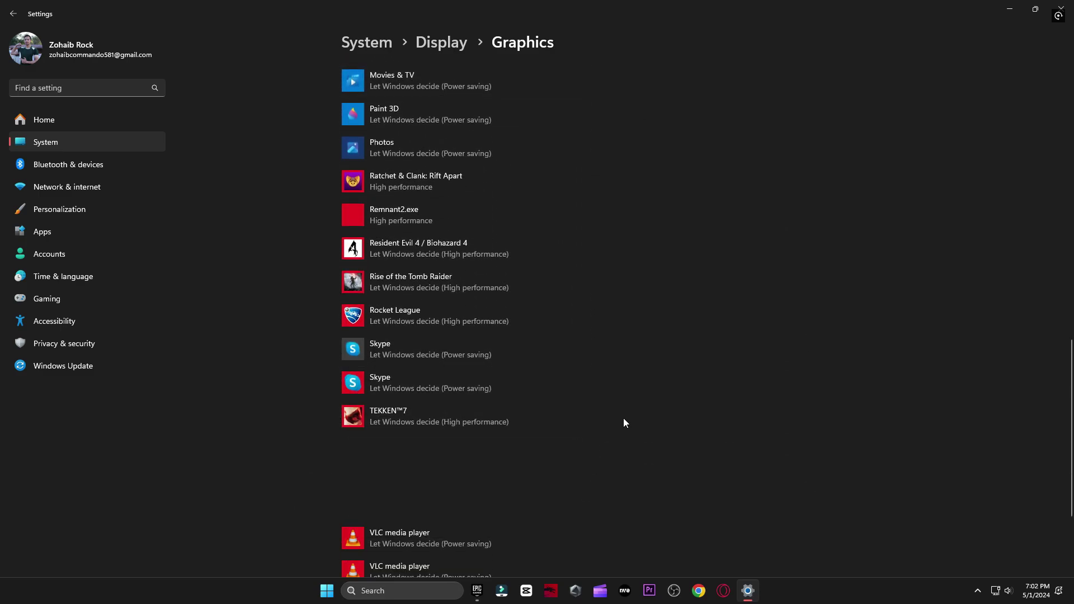
scroll(621, 397, up, 15)
- Add the desktop app VALORANT-Win64-Shipping from D:\Riot Games\VALORANT\live\ShooterGame\Binaries\Win64 to the custom graphics options
click(359, 202)
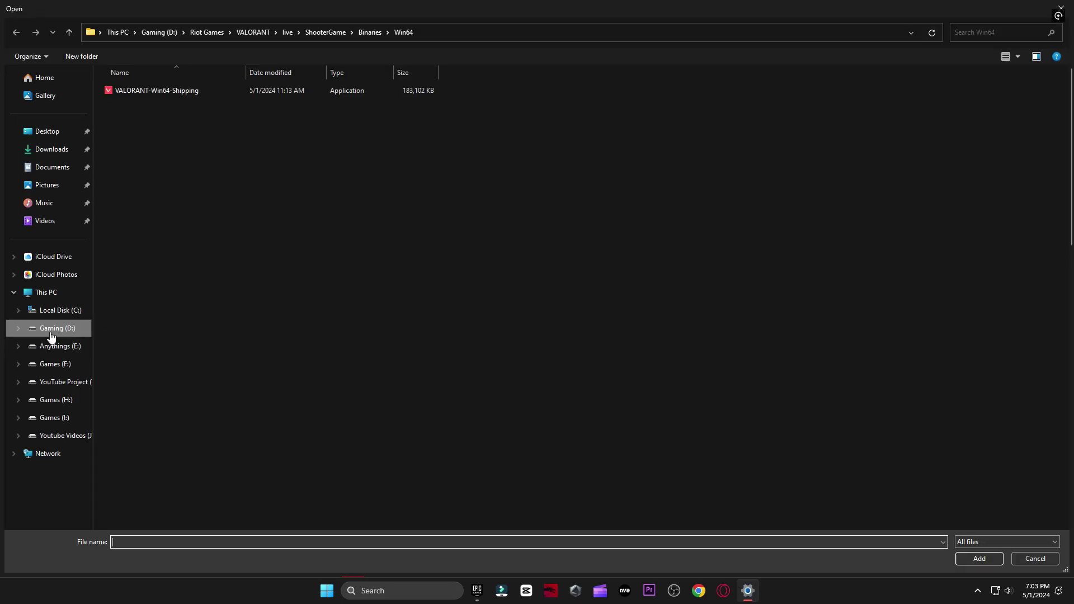
click(51, 328)
double_click(167, 227)
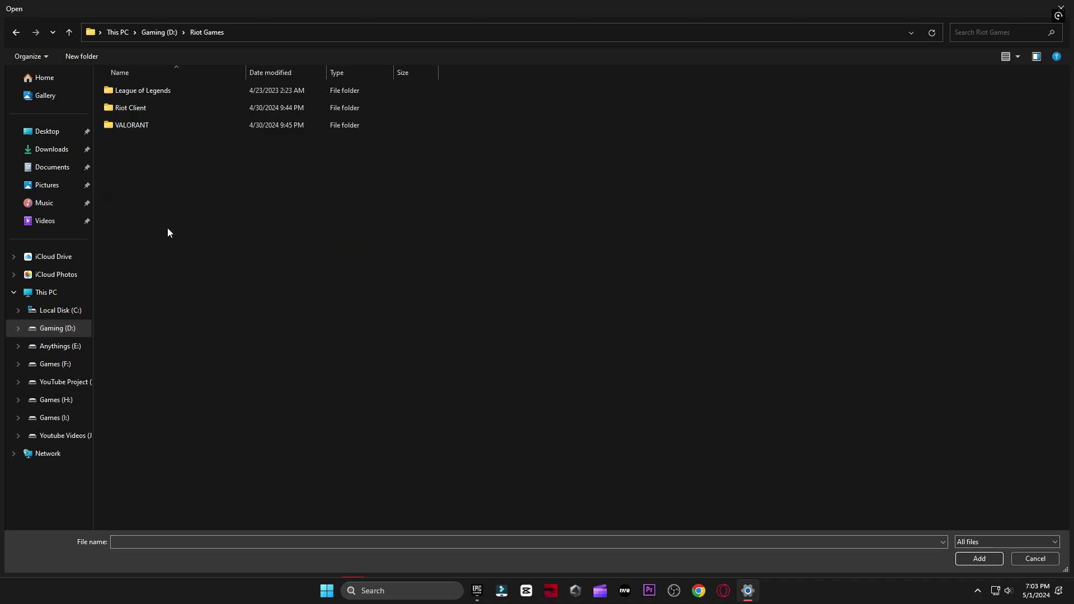
double_click(169, 129)
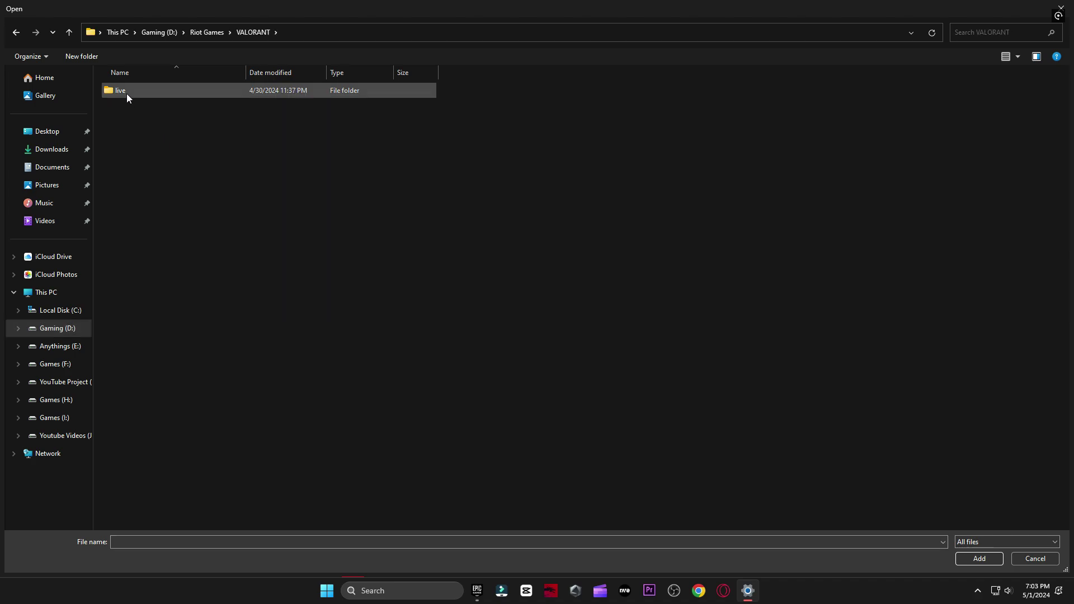
double_click(156, 93)
double_click(156, 109)
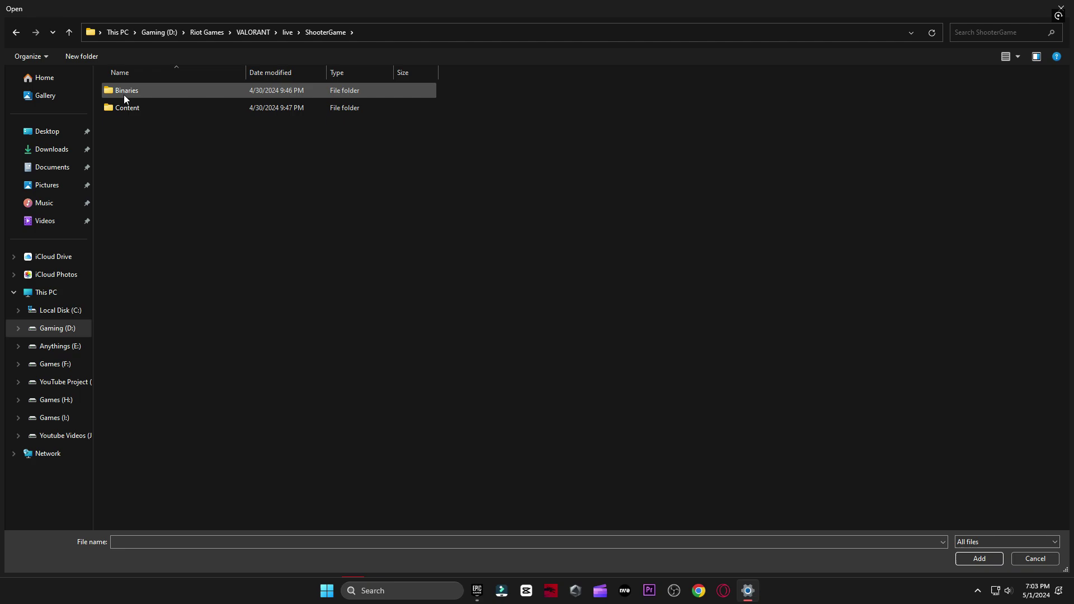
double_click(149, 92)
double_click(197, 91)
click(193, 90)
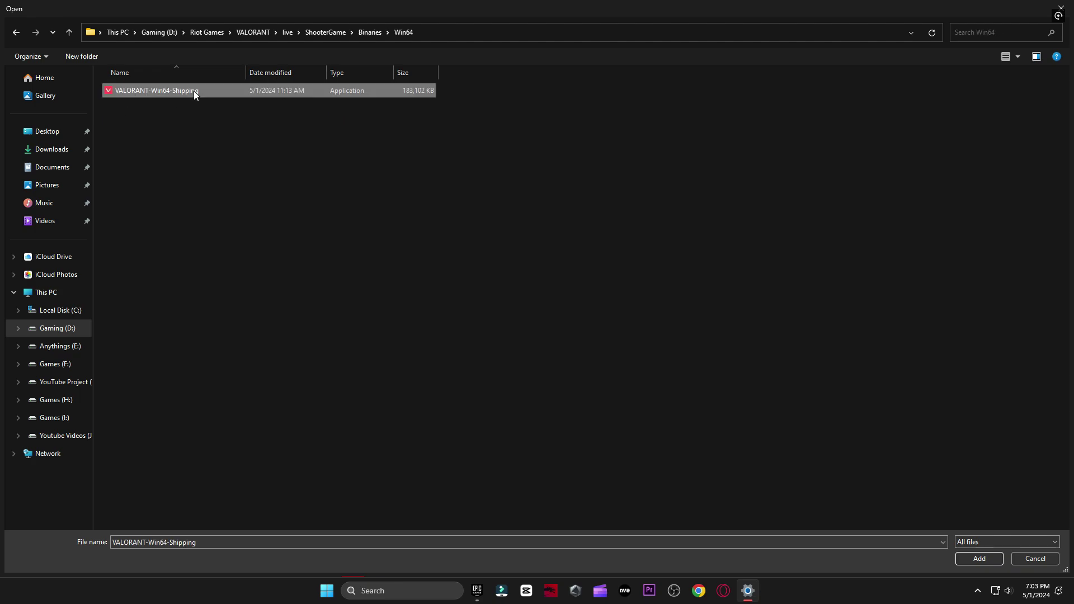
double_click(243, 92)
- Set VALORANT's graphics preference to High performance, save it and close Settings
scroll(663, 404, down, 3)
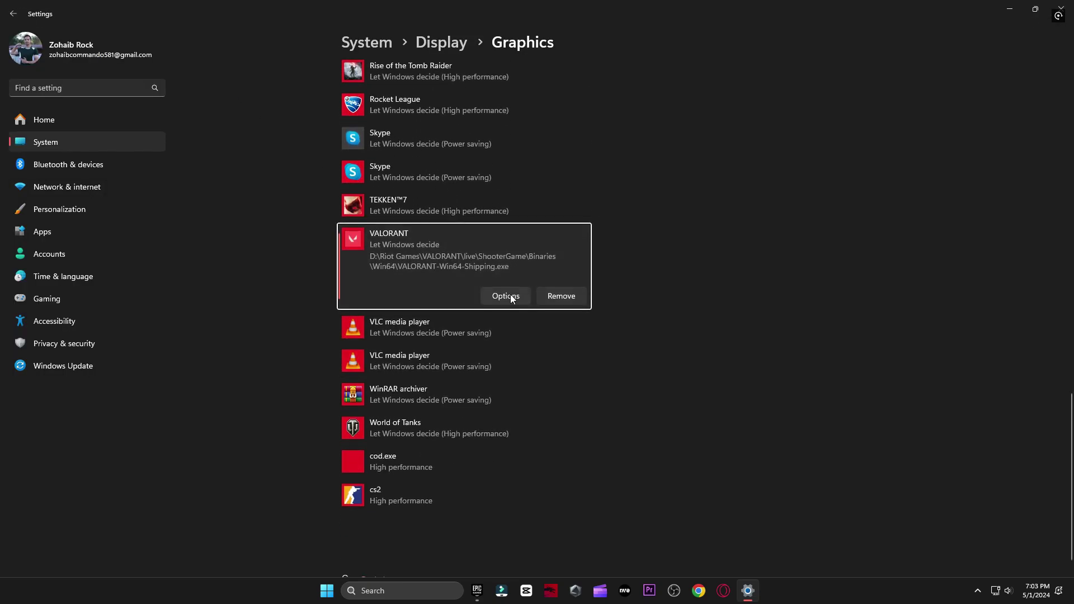
click(511, 295)
click(462, 288)
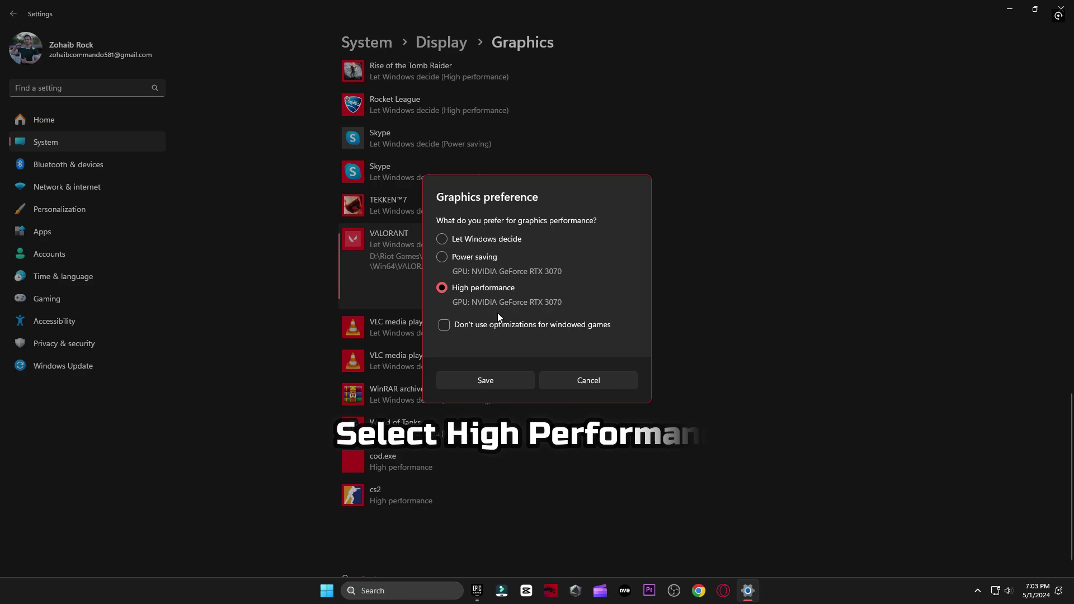
click(485, 380)
click(1061, 8)
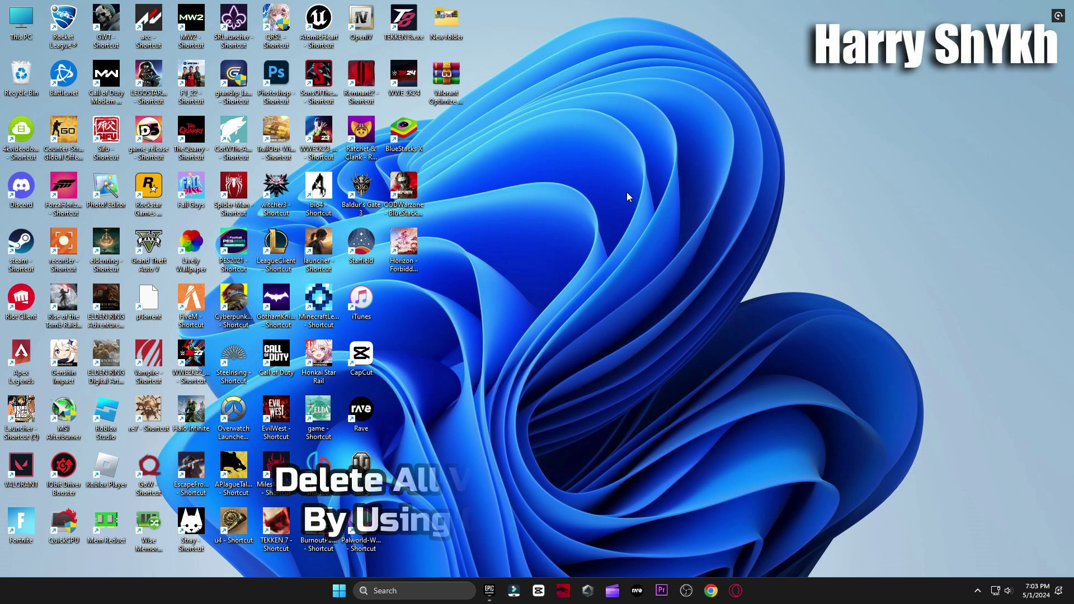
- Open the user's temporary files folder by running %temp% from the Run dialog
click(419, 592)
text(run)
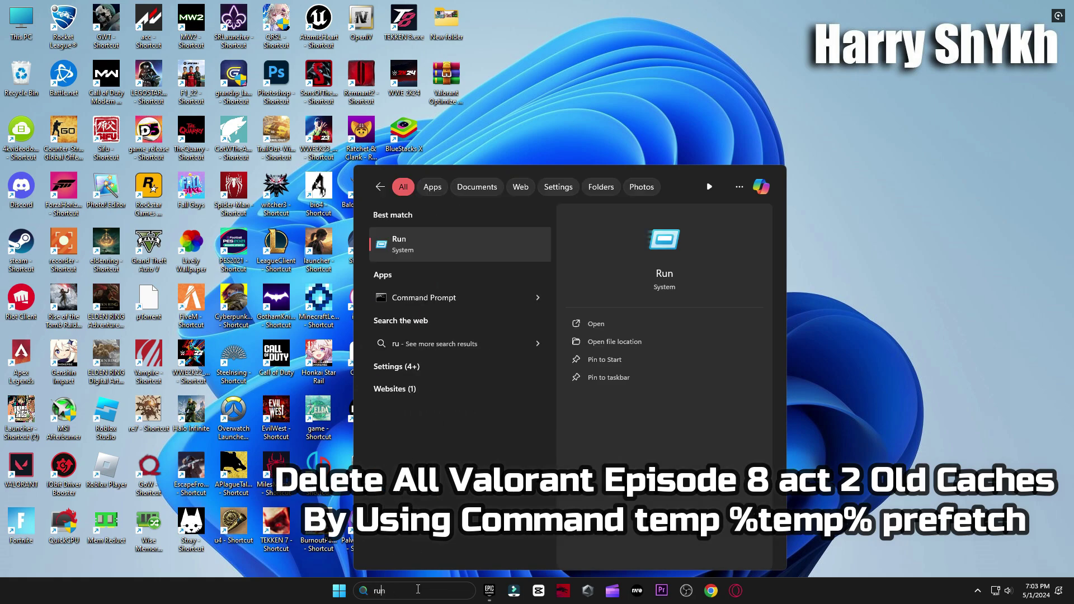
click(404, 250)
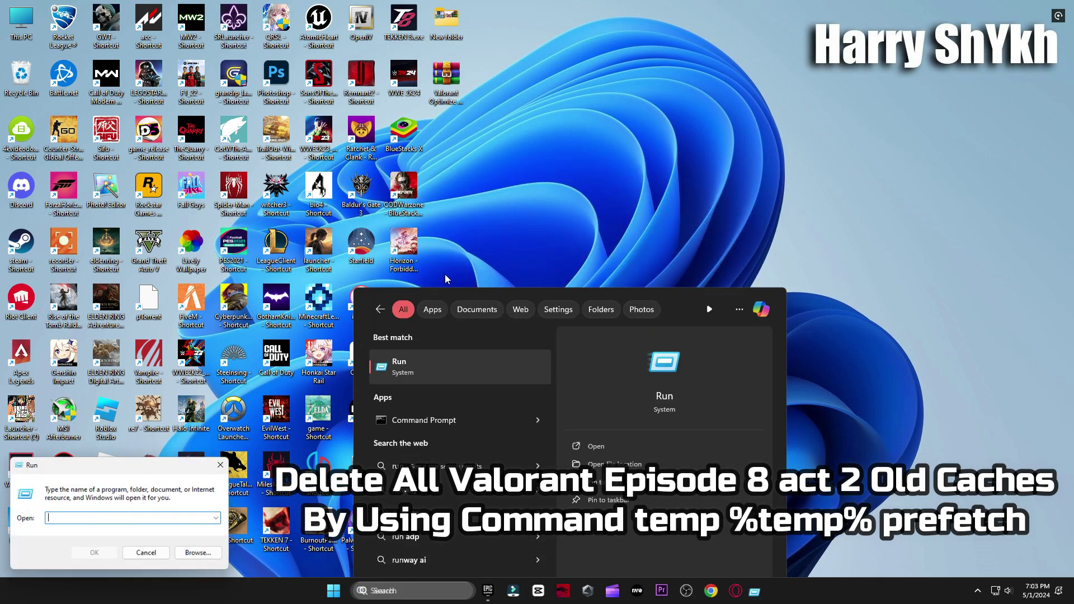
drag(129, 459, 636, 156)
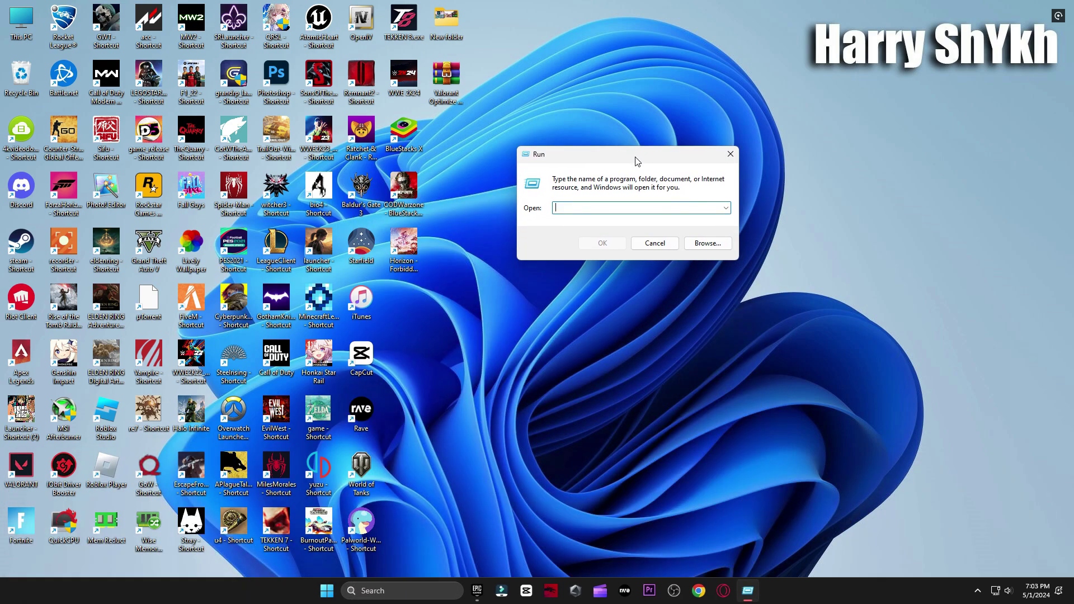
text(%temp%)
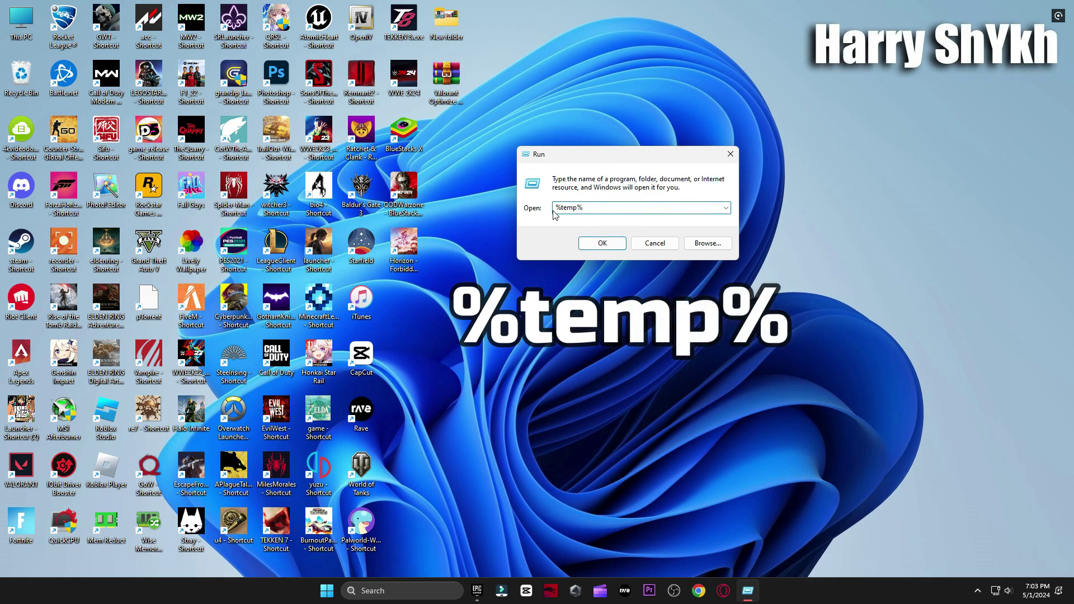
click(602, 243)
- Delete all files and folders in the Temp folder, skipping all items that are in use or need administrator permission
click(465, 247)
key(ctrl+a)
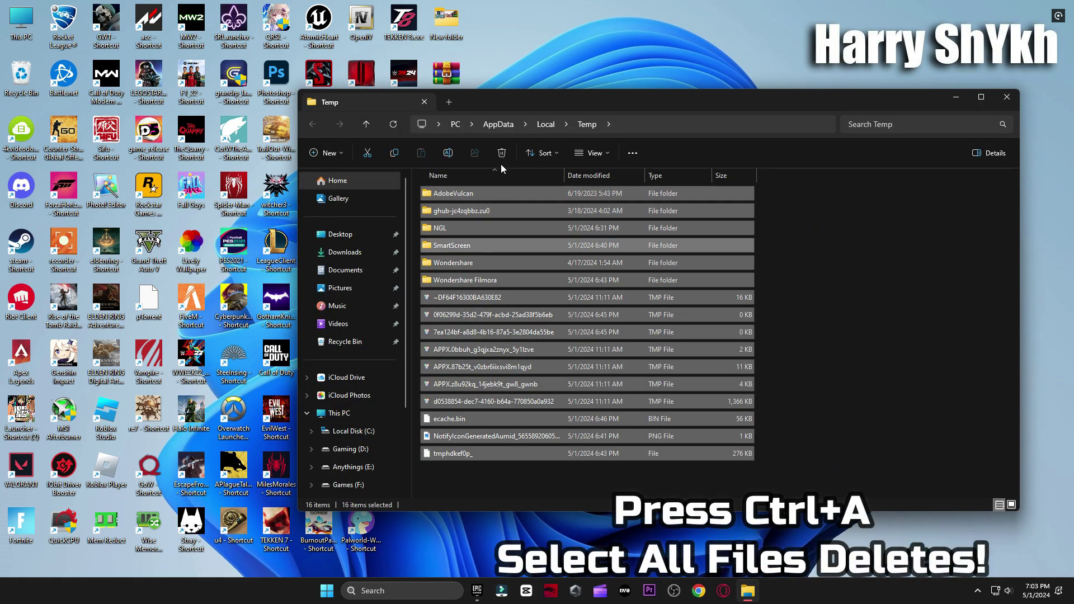
key(Delete)
click(430, 249)
click(564, 265)
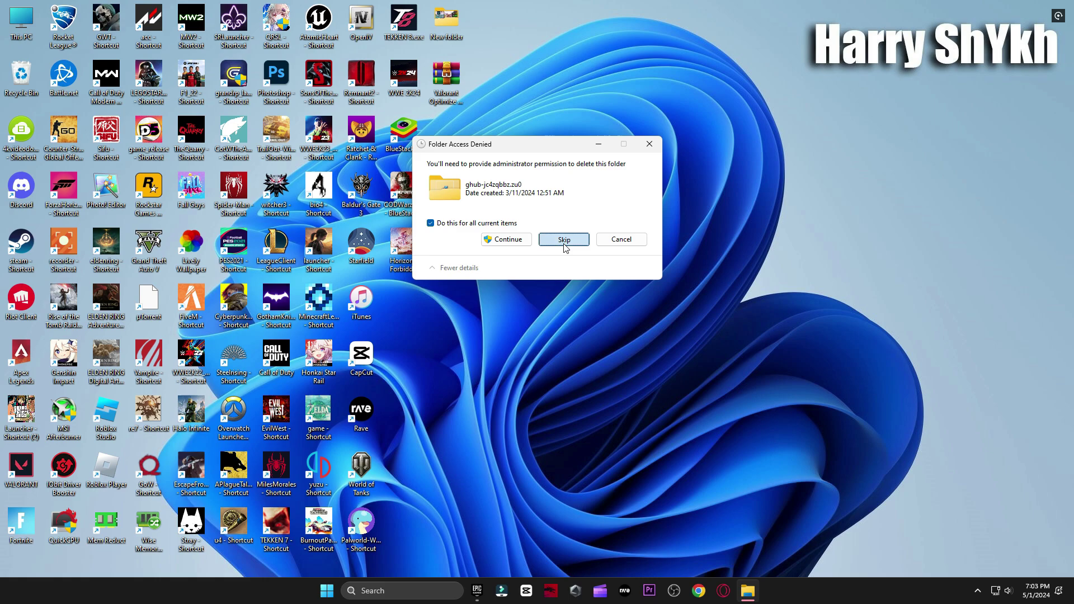
click(564, 239)
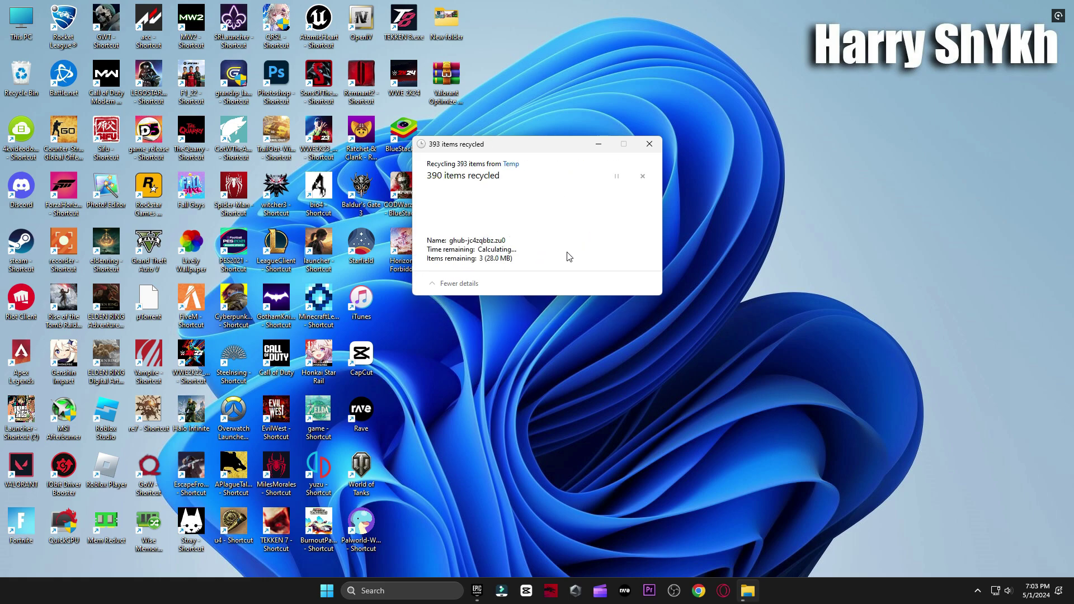
- Open the Windows Prefetch folder by running prefetch from the Run dialog
click(415, 591)
text(r)
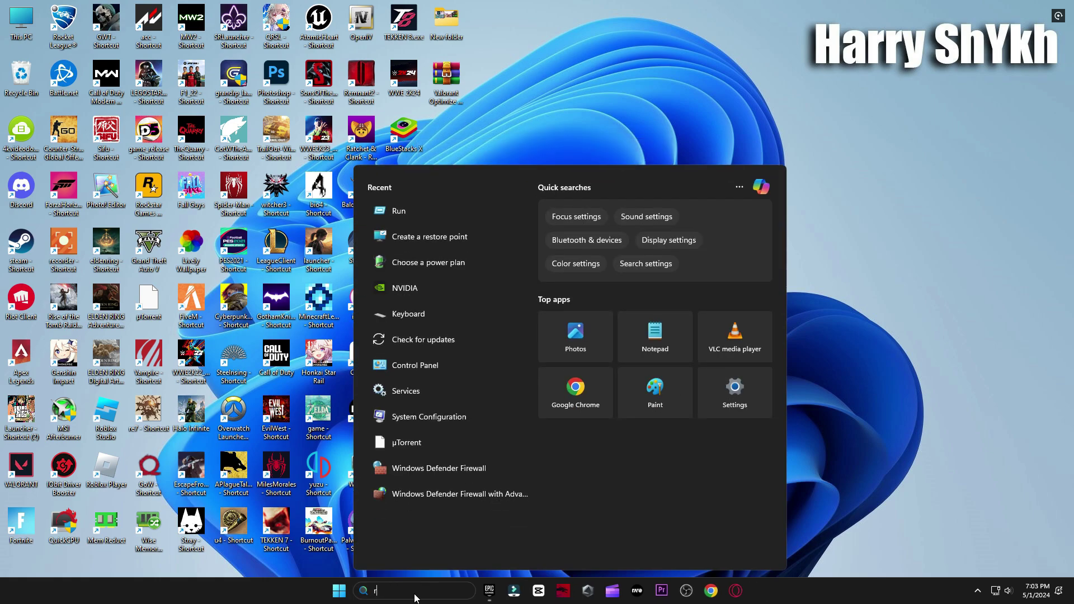
text(un)
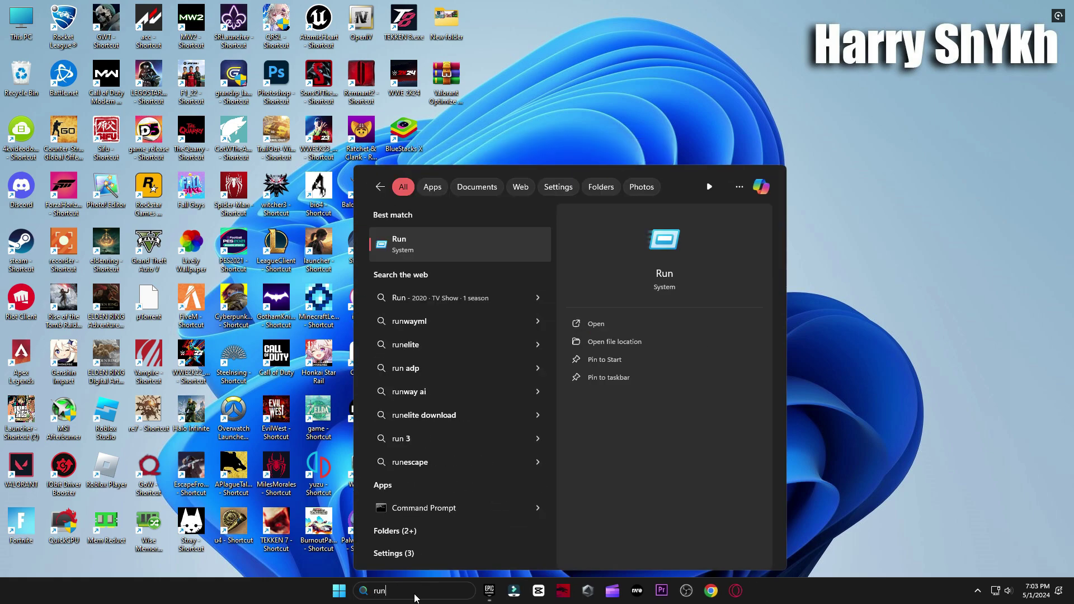
click(418, 249)
drag(160, 467, 726, 184)
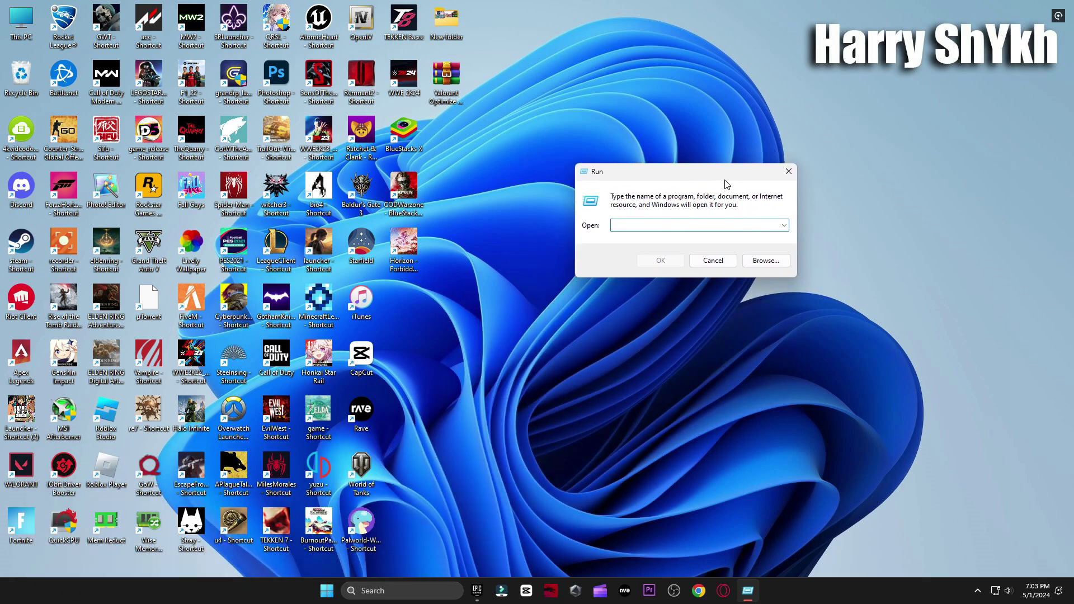
text(prefetch)
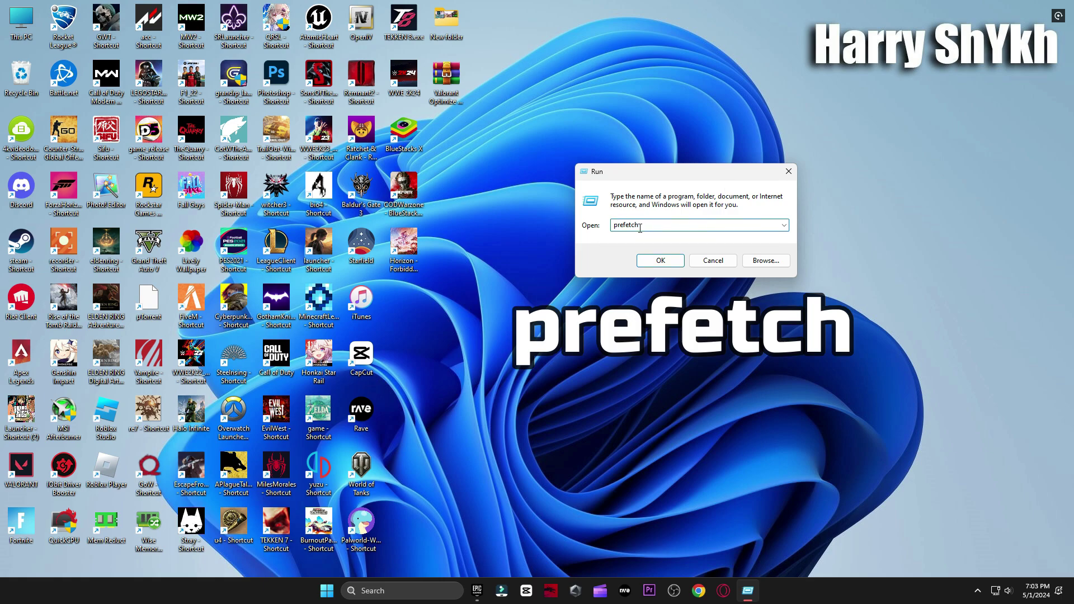
click(661, 260)
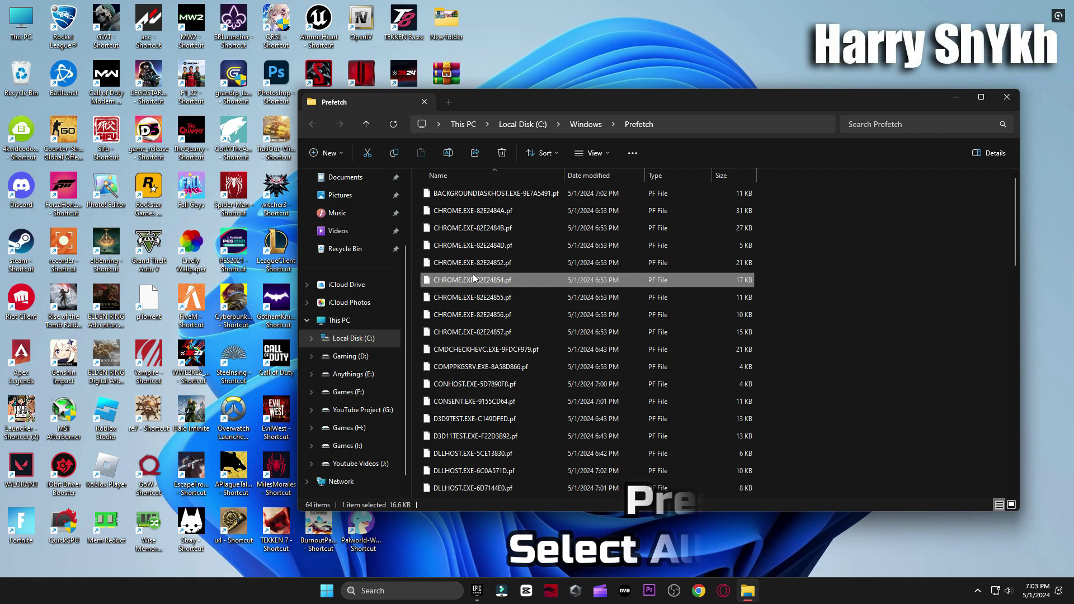
- Delete all files in the Prefetch folder and close the folder window
key(ctrl+a)
key(Delete)
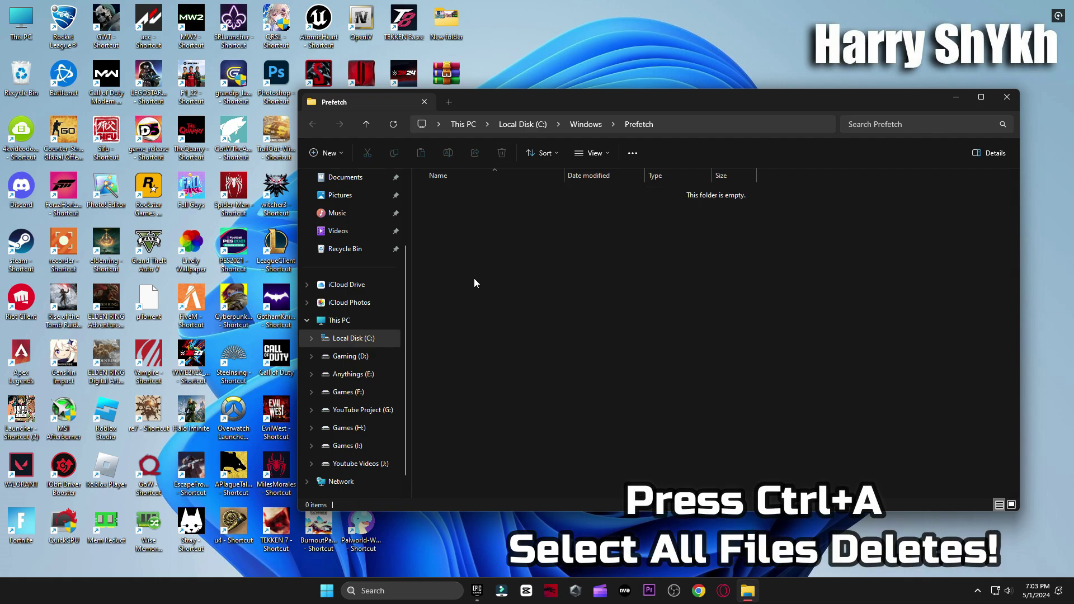
click(1007, 97)
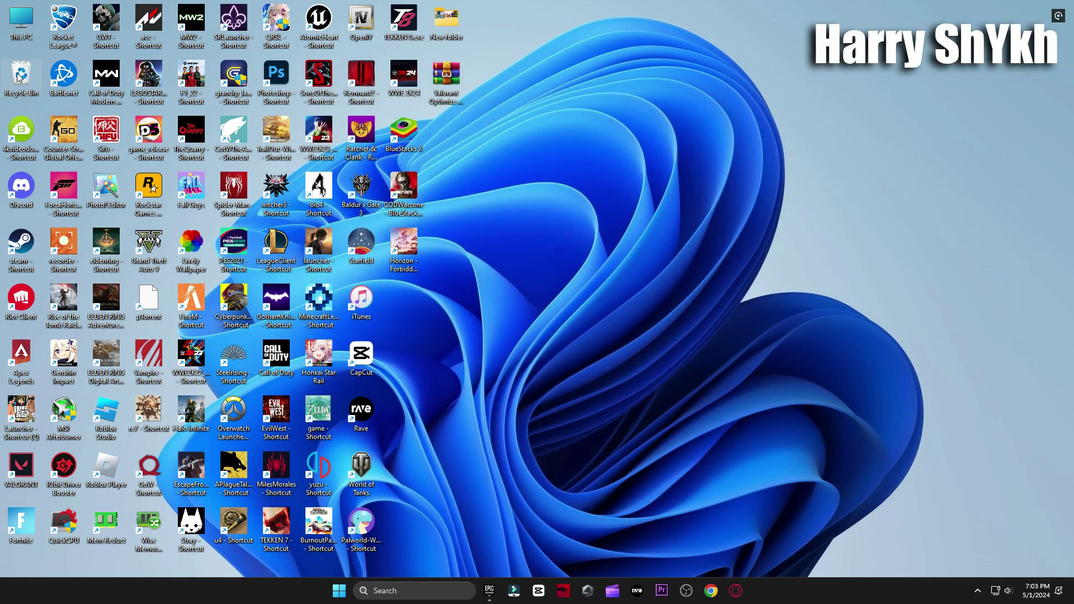
- Empty the Recycle Bin and confirm the permanent deletion
right_click(18, 76)
click(56, 127)
click(585, 302)
- Extract the Valorant Optimize Pack archive onto the desktop with WinRAR and place the archive and extracted folder side by side in the free area
drag(439, 86, 609, 163)
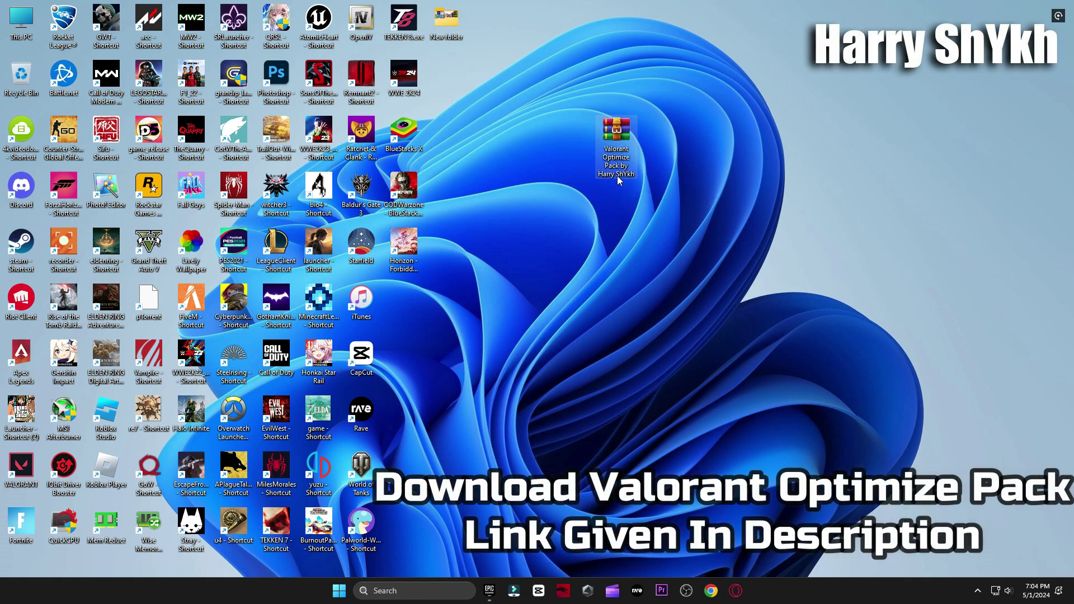
right_click(624, 178)
mouse_move(677, 345)
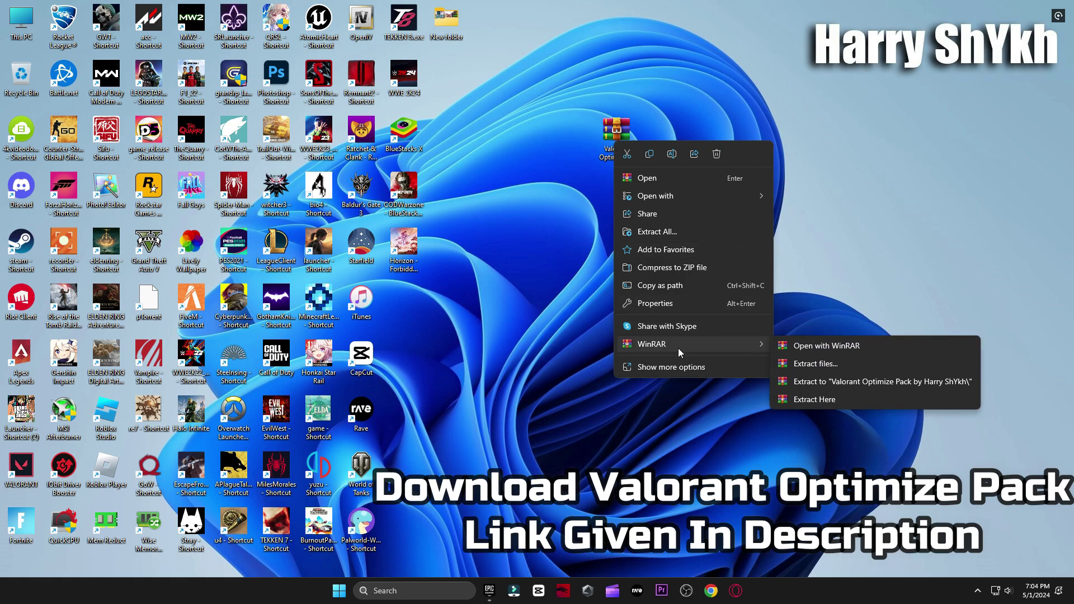
click(808, 398)
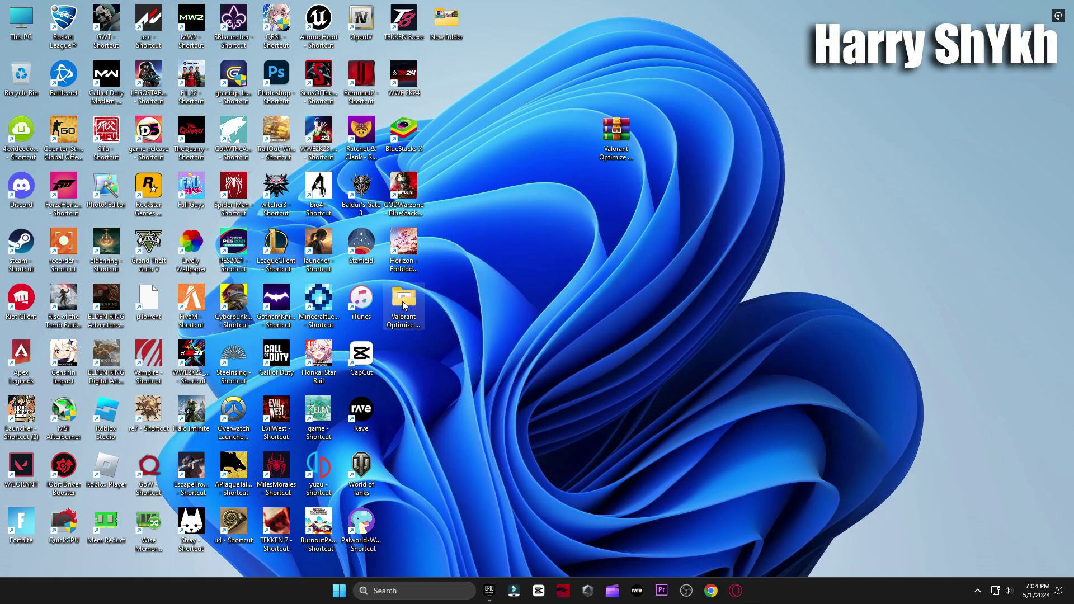
drag(403, 304, 575, 157)
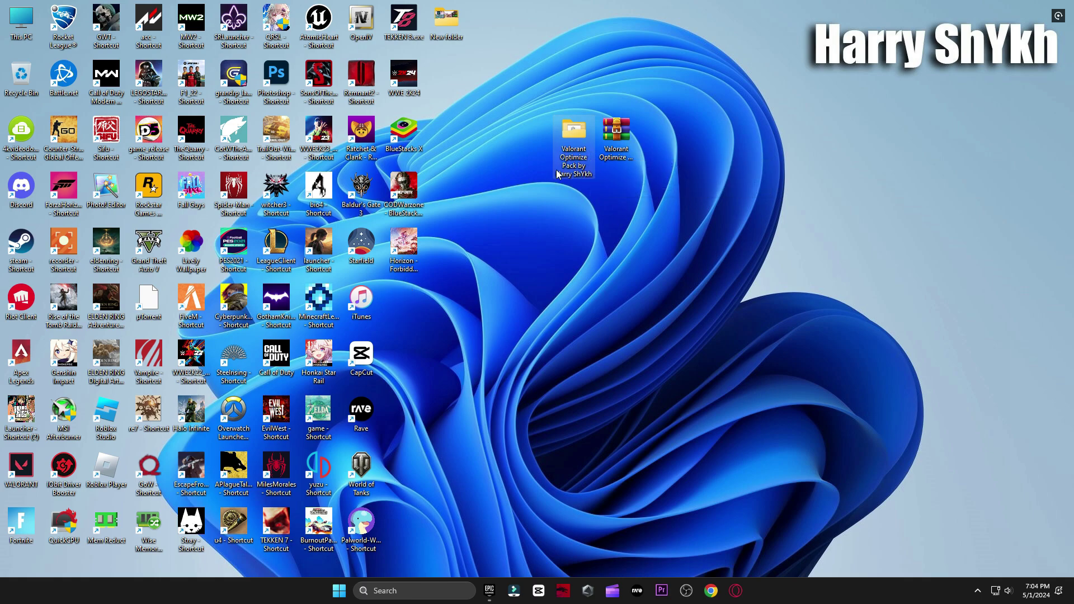
- Launch Intelligent standby list cleaner from the pack's FPS Boost Program\ISLC v1.0.2.8 folder, show its window, and minimize the folder window
double_click(571, 130)
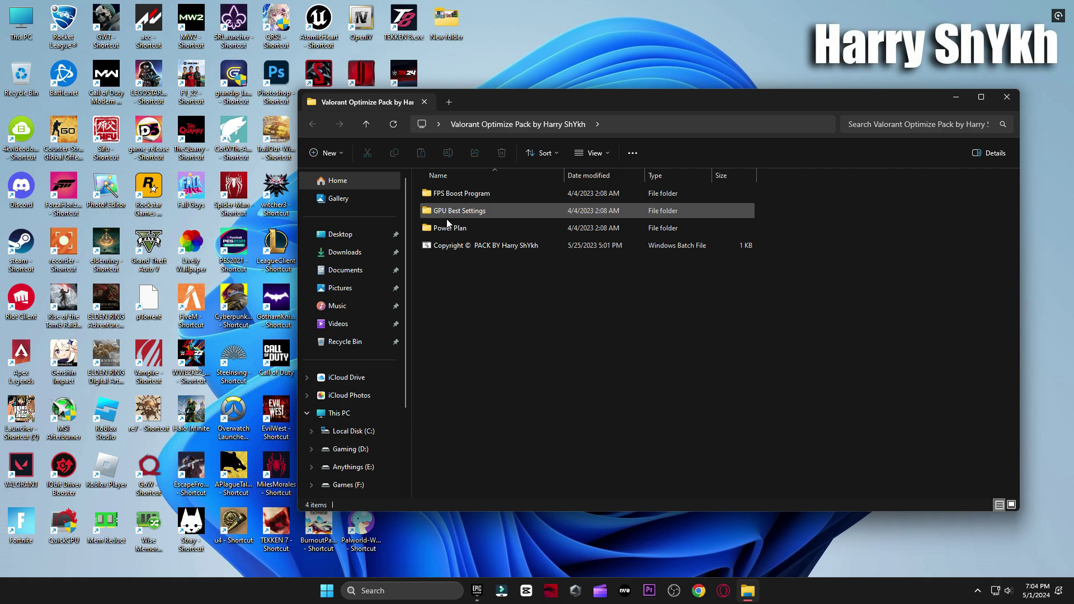
double_click(469, 193)
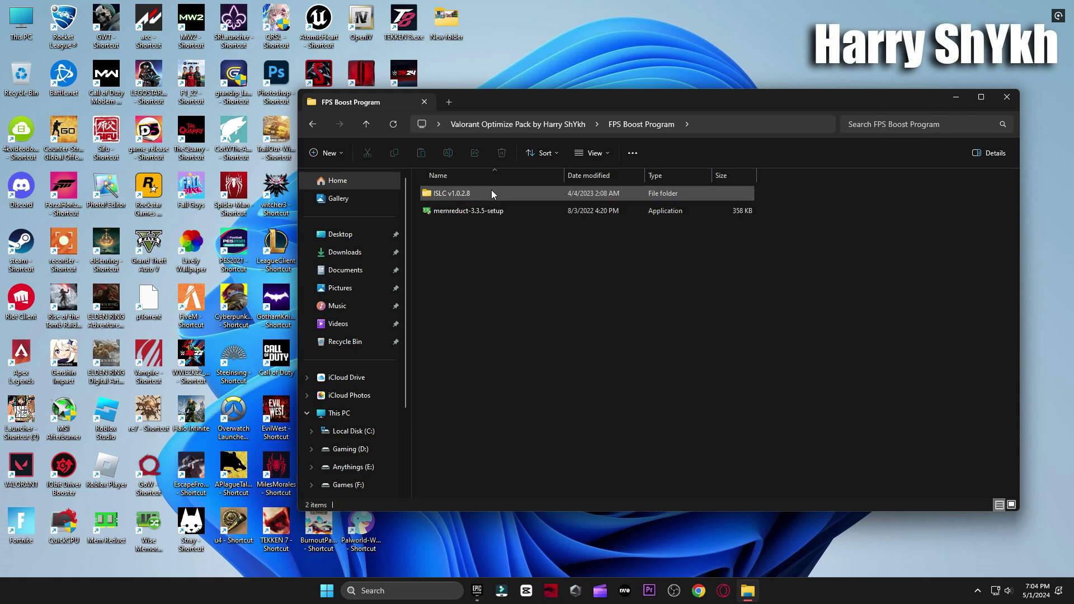
double_click(491, 193)
click(491, 193)
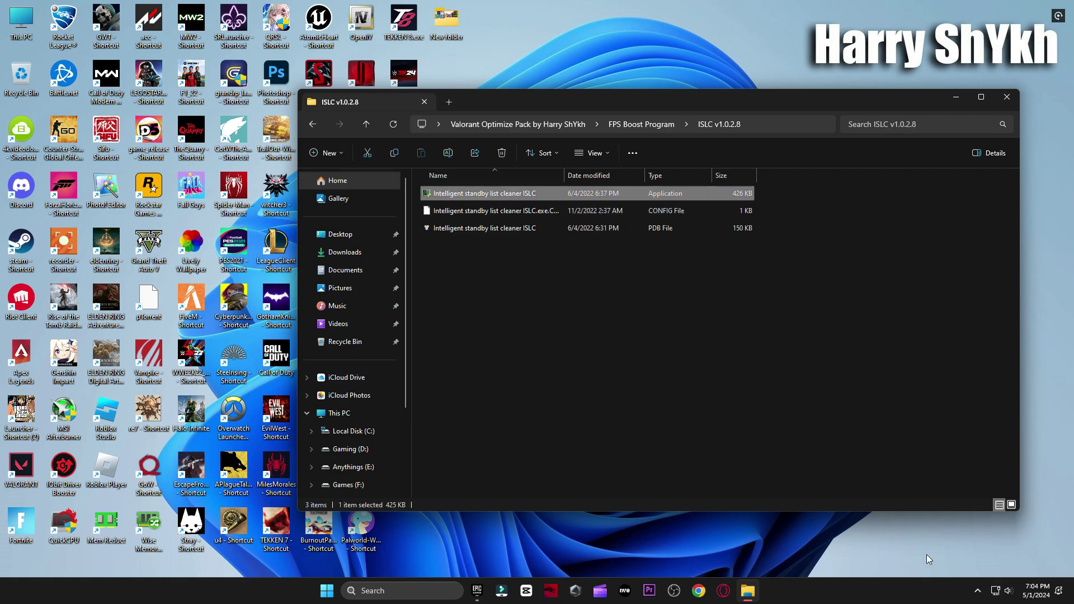
click(977, 591)
click(933, 533)
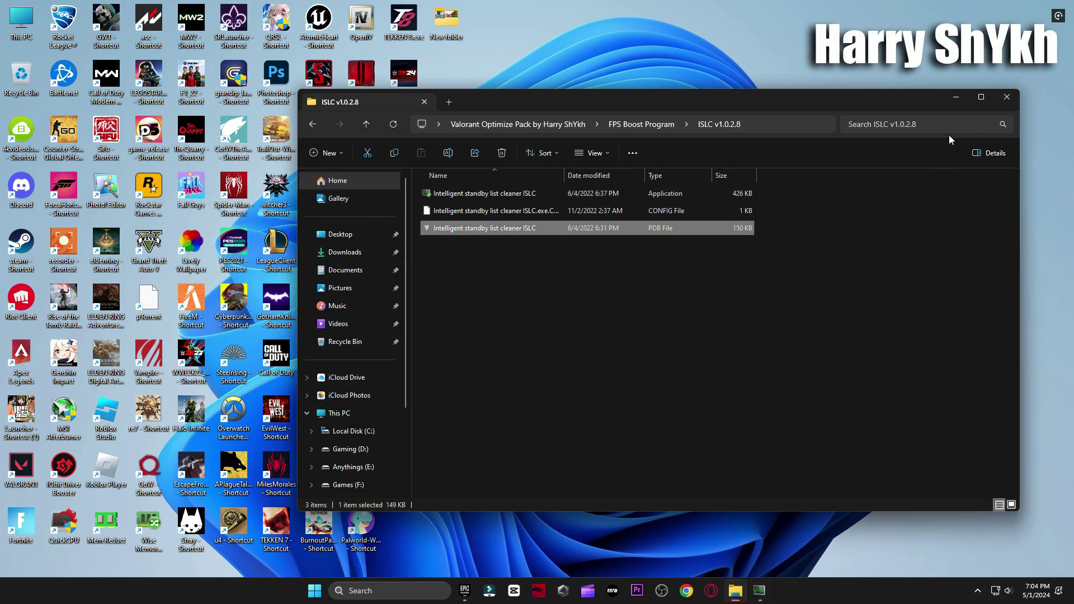
click(955, 99)
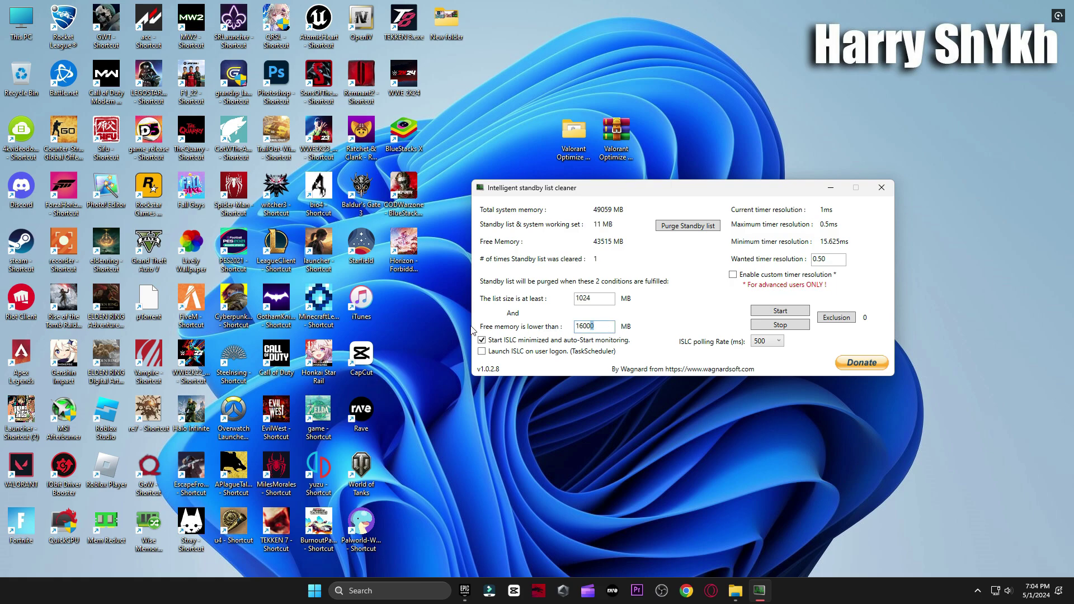
- Check the free memory threshold, choose an ISLC polling rate of 500 ms, and minimize the cleaner
key(ctrl+a)
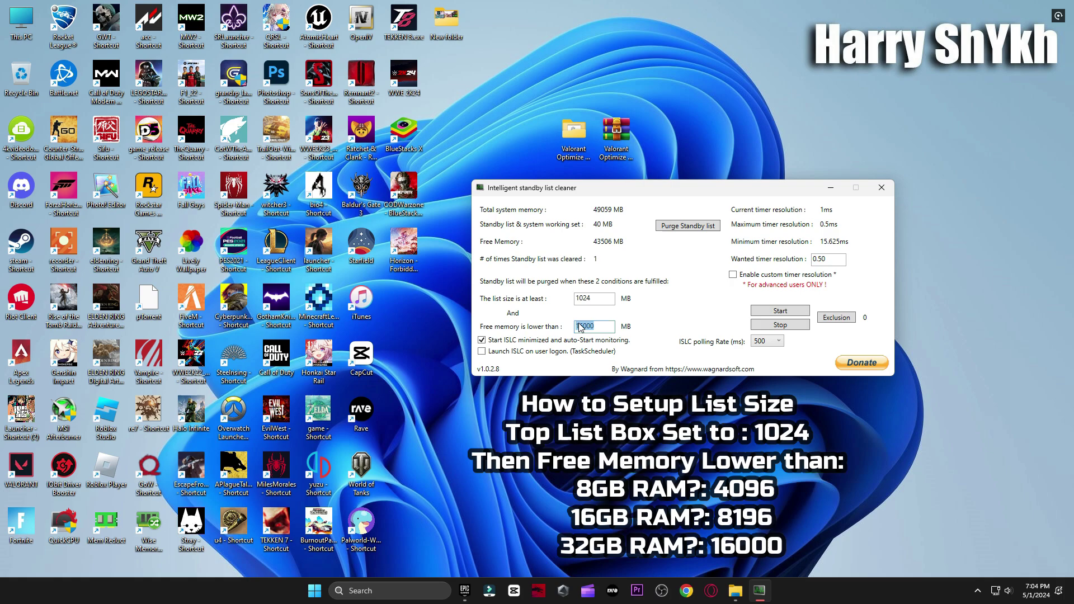
click(606, 325)
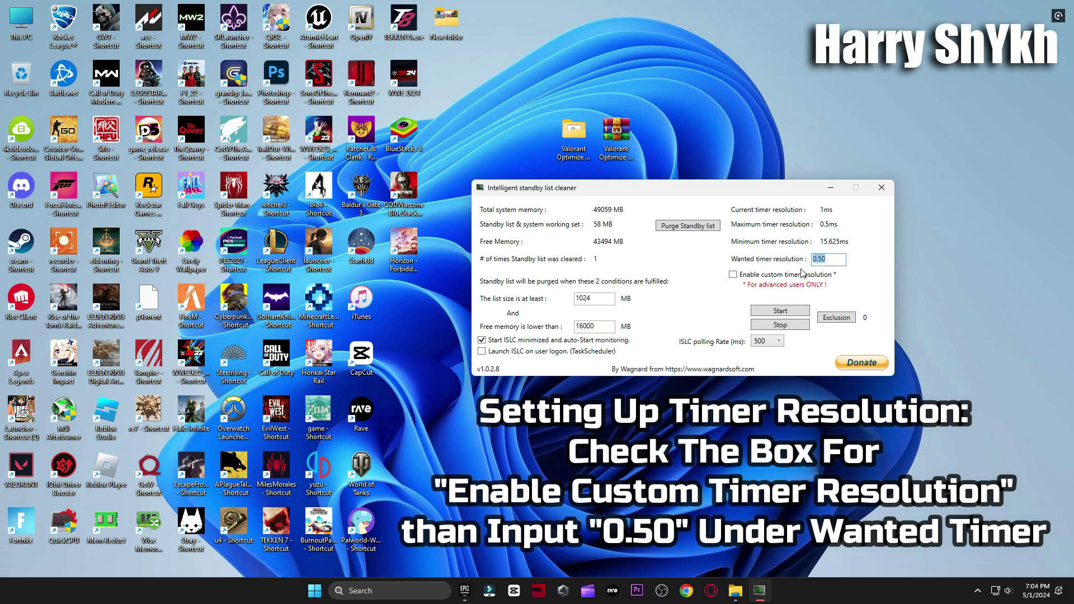
click(762, 340)
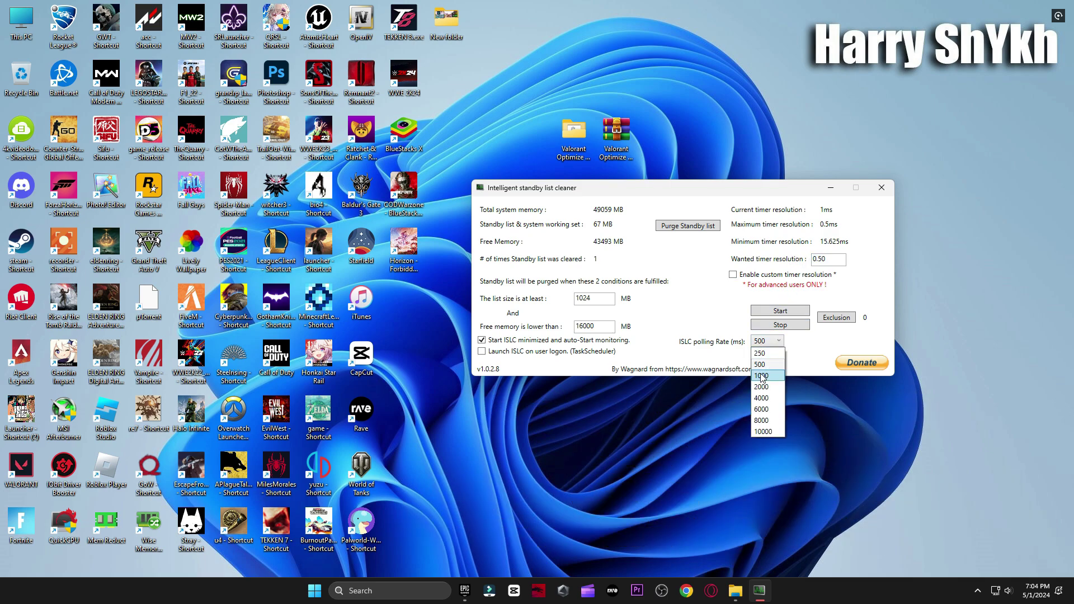
click(763, 365)
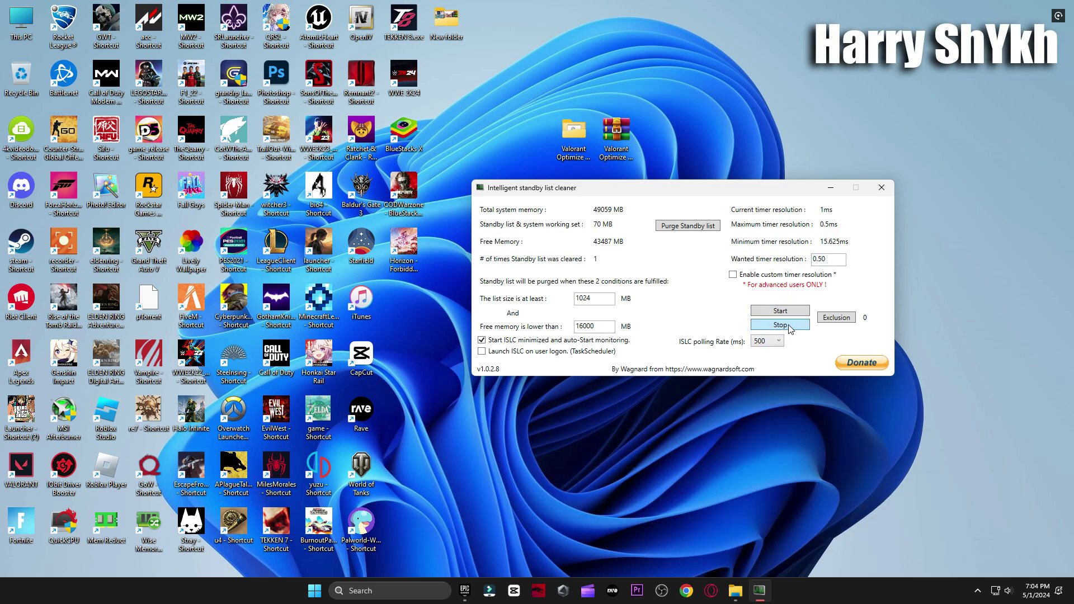
click(831, 188)
- Return to the FPS Boost Program folder, run the installed Mem Reduct, decline its update, and minimize it
click(748, 591)
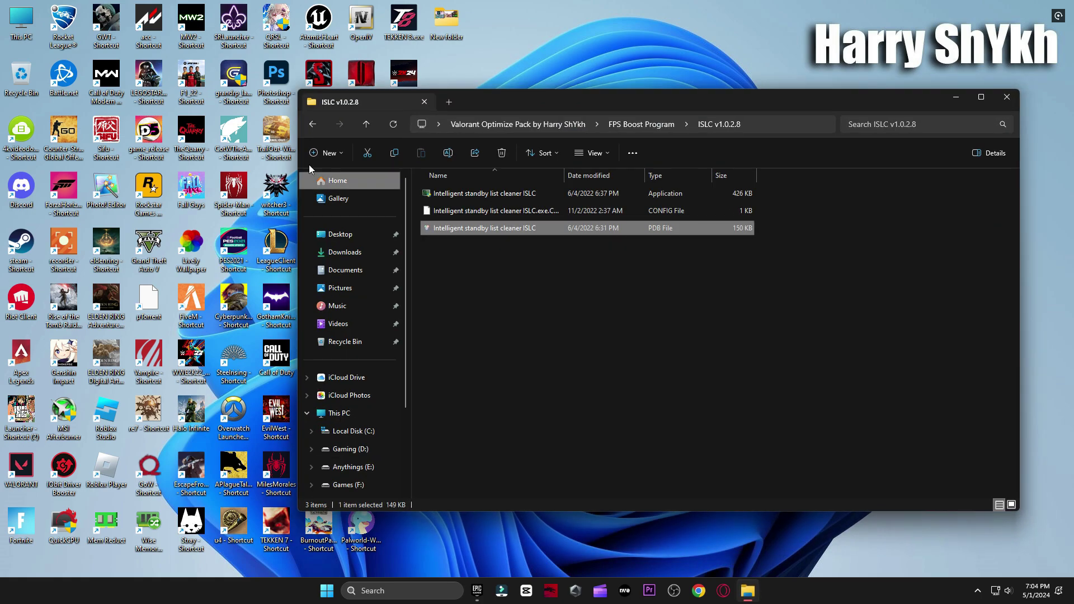
click(313, 129)
click(479, 216)
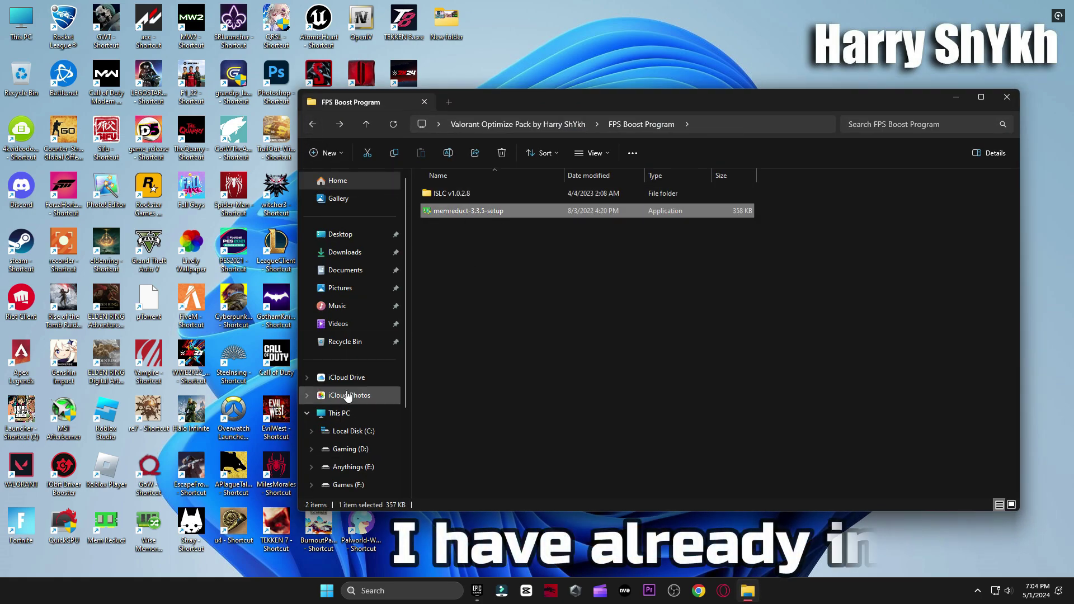
double_click(106, 523)
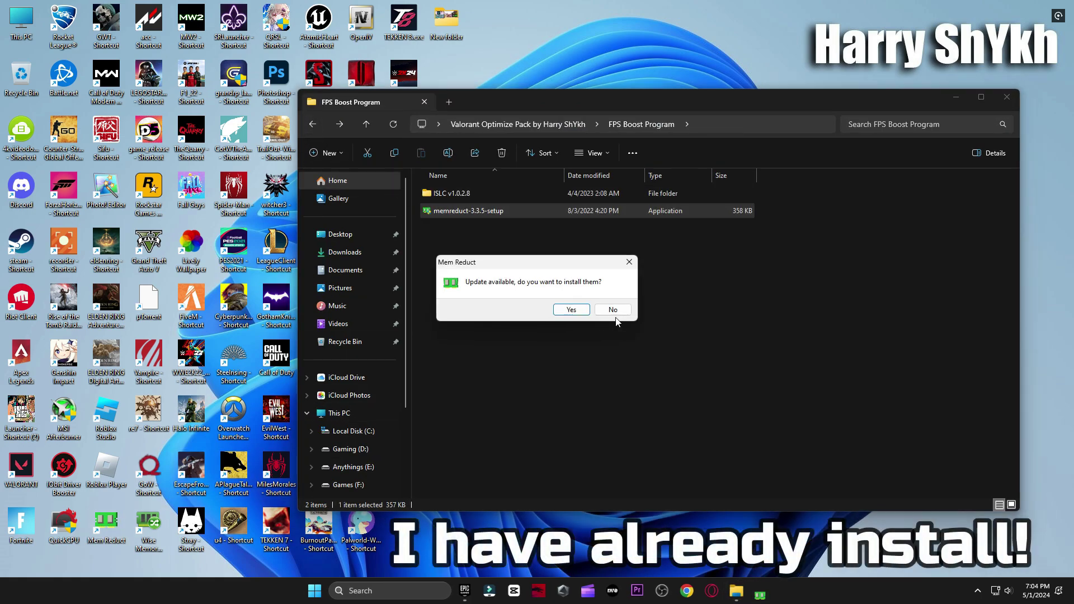
click(615, 317)
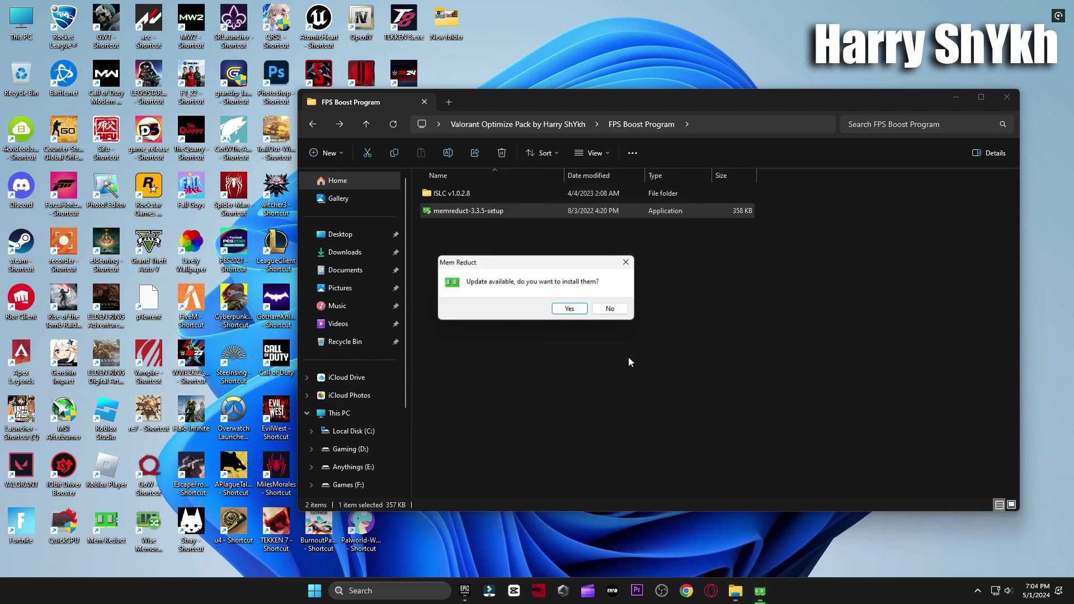
click(613, 309)
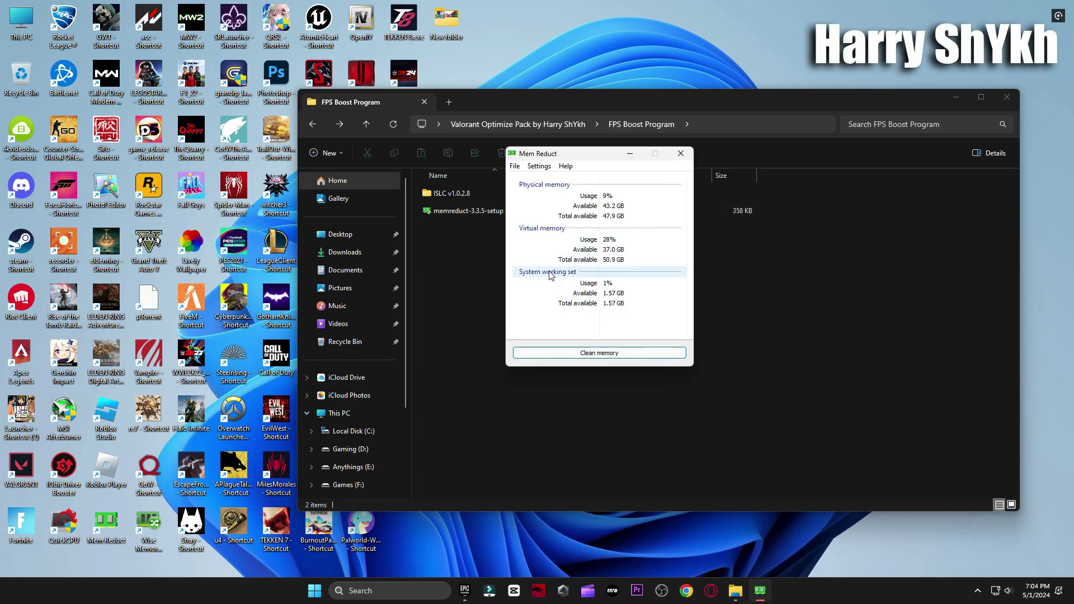
click(630, 154)
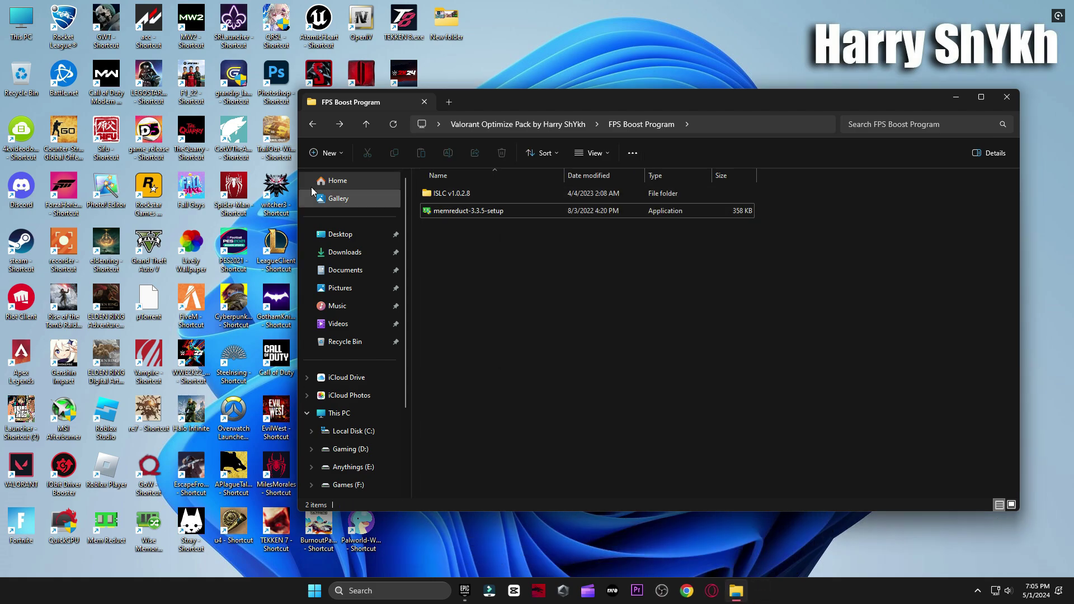
- View the recommended AMD settings screenshots in the pack's GPU Best Settings folder and close the image viewer
click(313, 123)
click(452, 213)
double_click(452, 213)
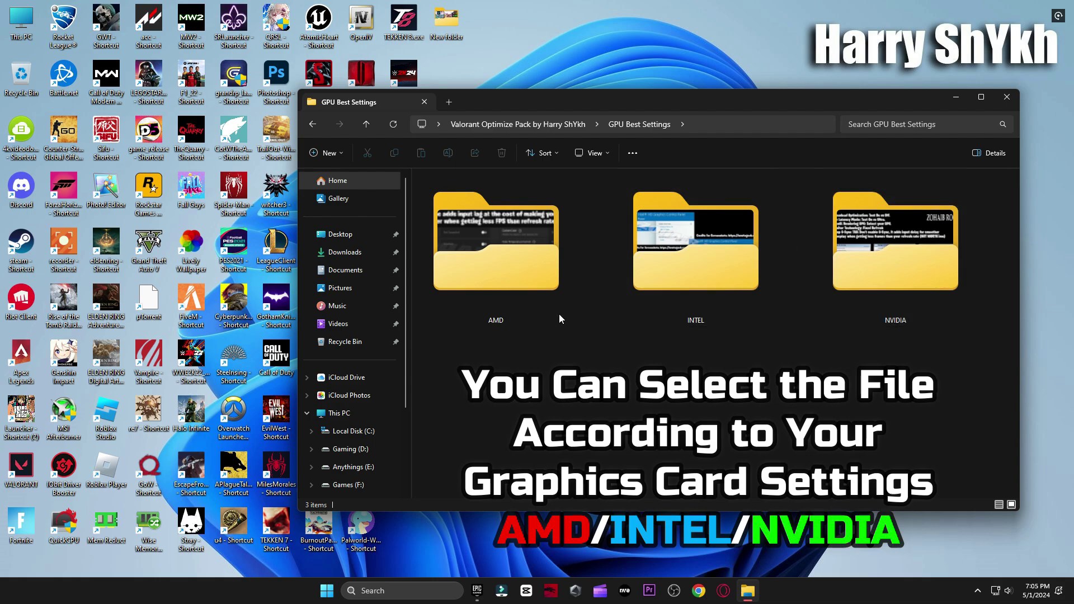
double_click(452, 258)
double_click(462, 221)
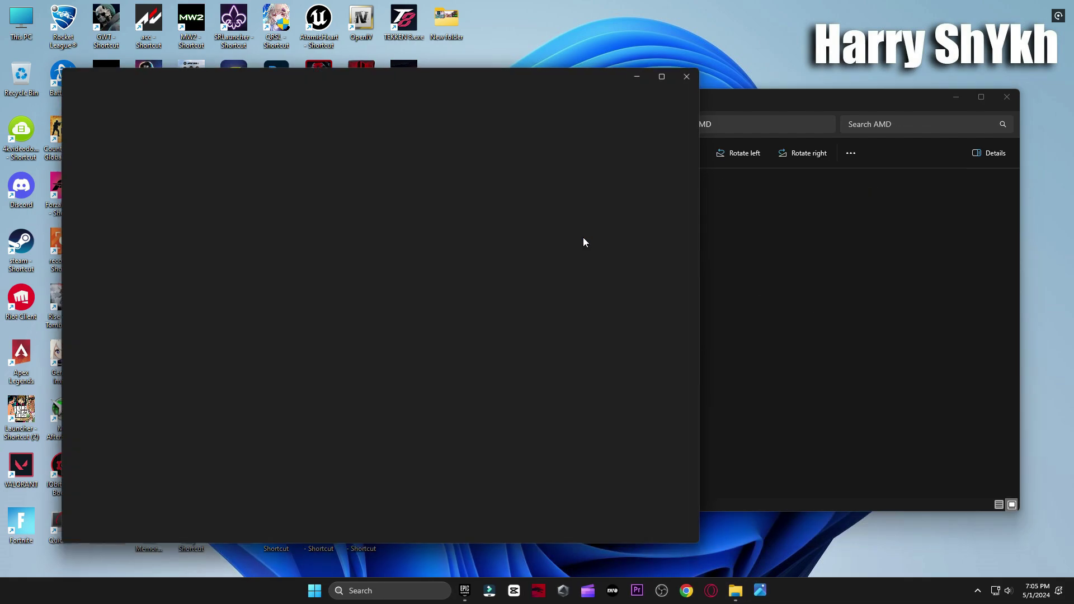
key(Right)
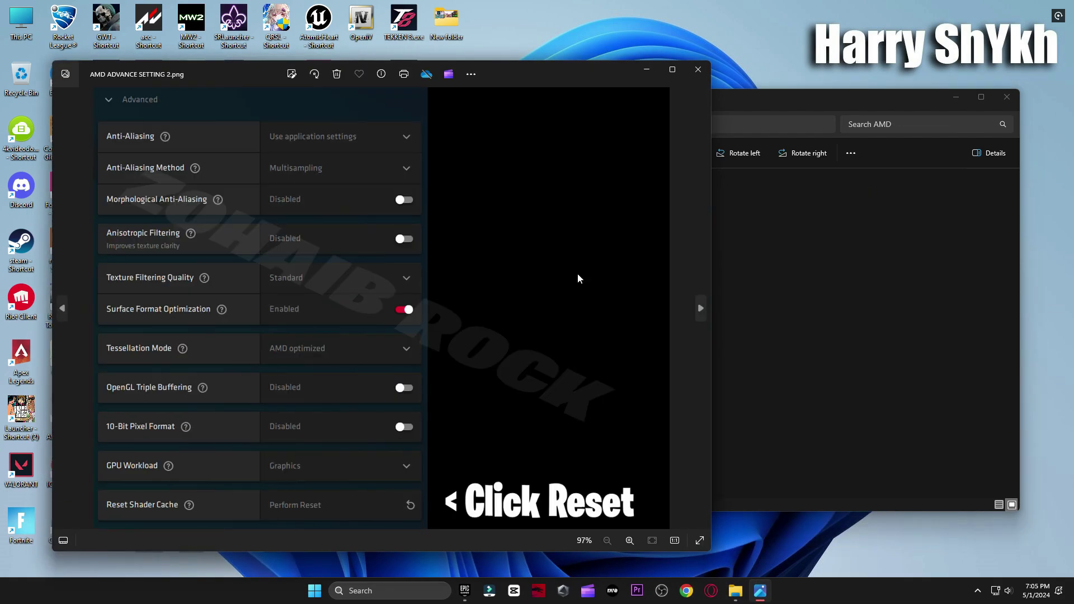
key(Right)
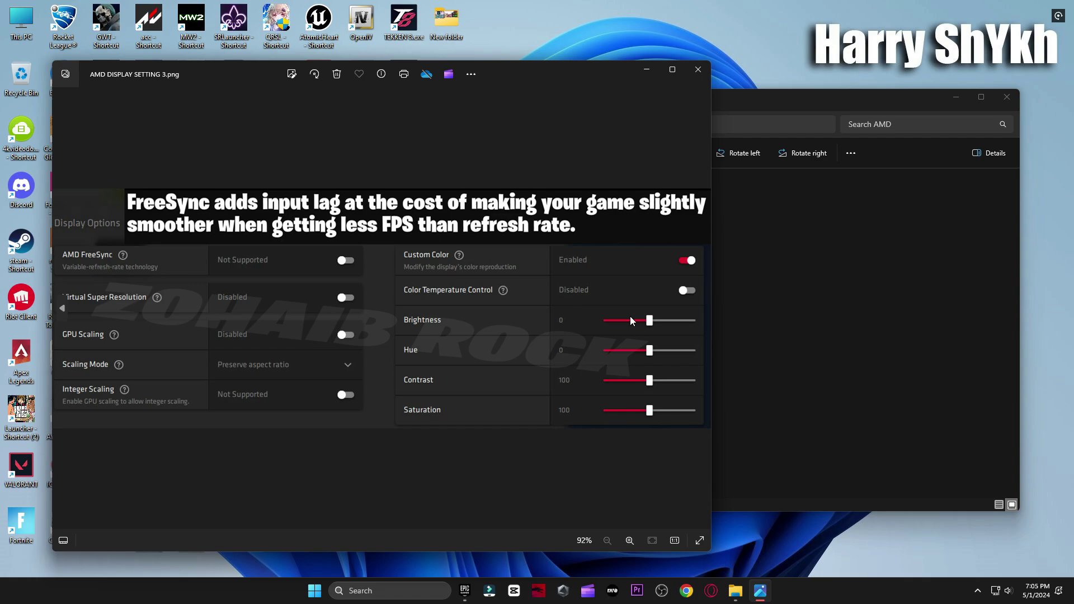
click(695, 75)
- View the Intel Graphics Command Center and Intel HD Graphics Control Panel screenshots in the INTEL folder and close the viewer
key(alt+Up)
double_click(693, 260)
click(441, 206)
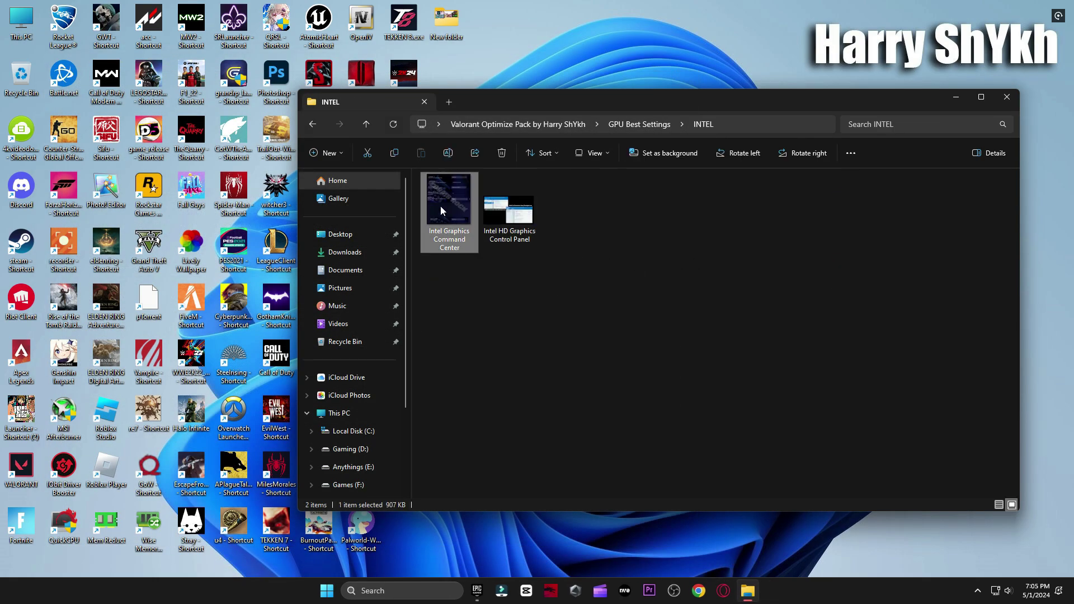
double_click(441, 211)
key(Right)
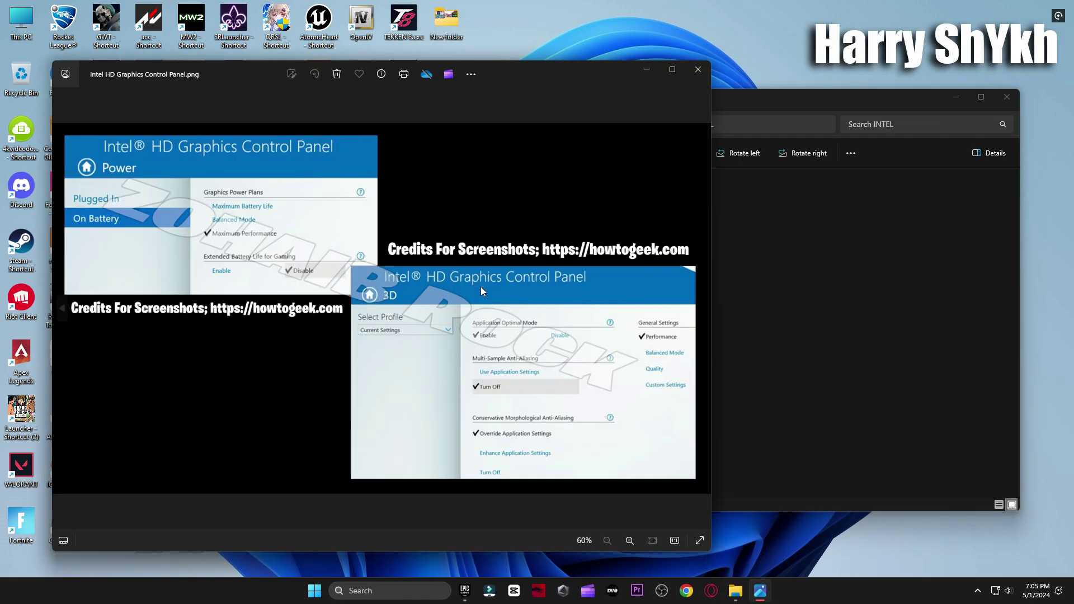
click(698, 70)
- Open the NVIDIA Settings (Manage 3D Settings) screenshot from the NVIDIA folder in GPU Best Settings
key(alt+Up)
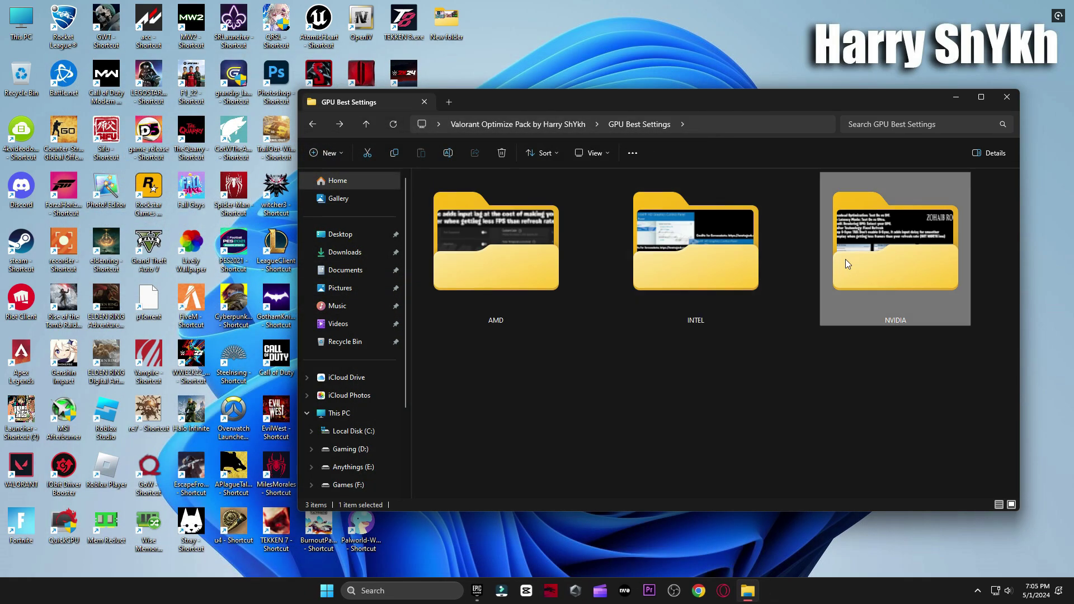
double_click(845, 260)
click(470, 217)
double_click(477, 212)
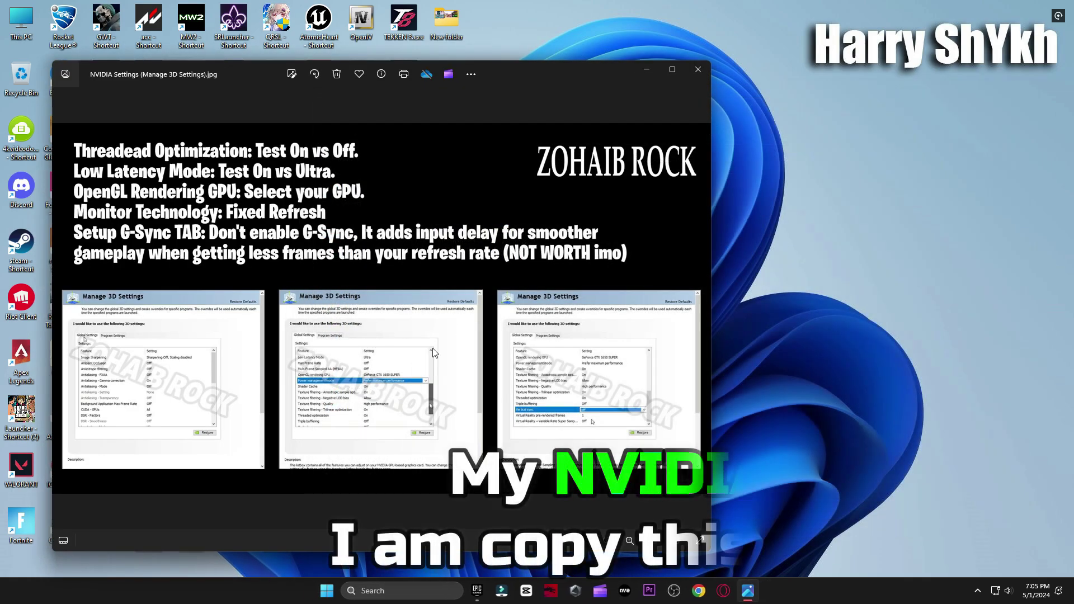
- Open NVIDIA Control Panel from the desktop, reposition its window, and display the Manage 3D settings page
right_click(848, 196)
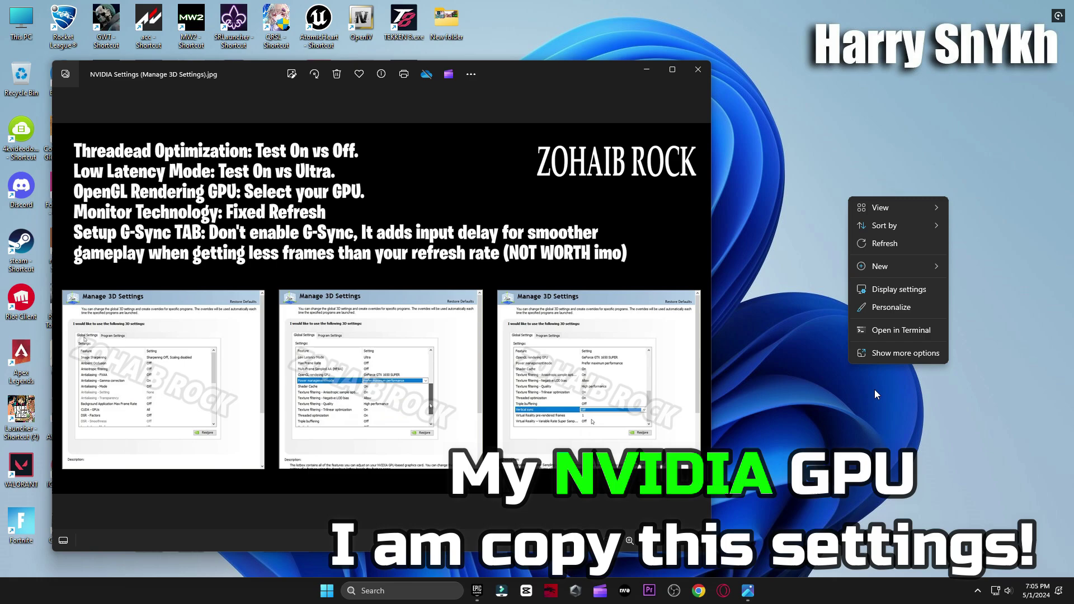
click(875, 352)
click(902, 273)
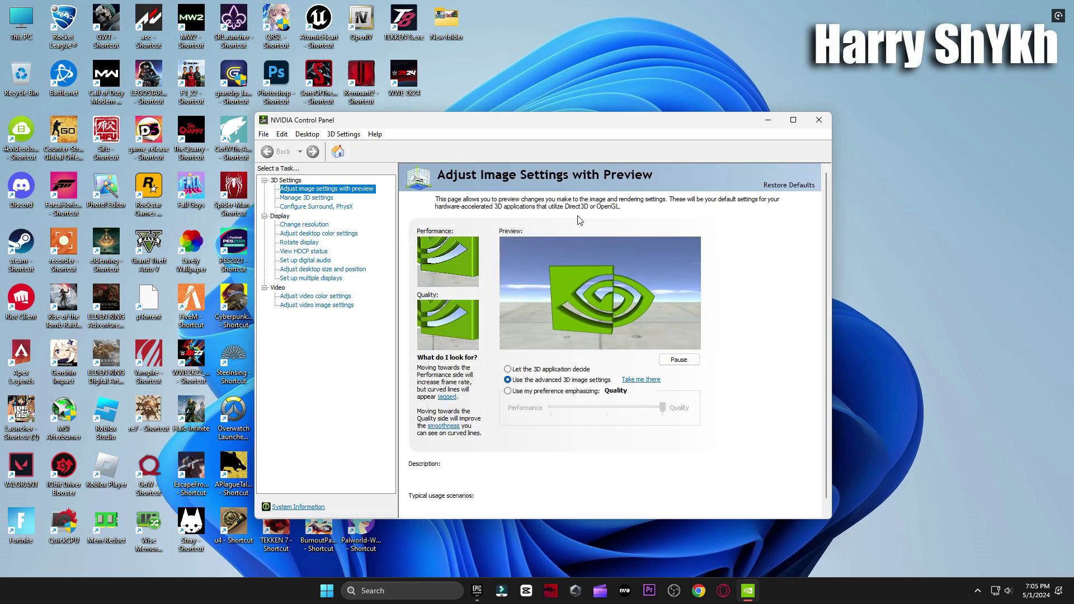
drag(580, 129, 649, 125)
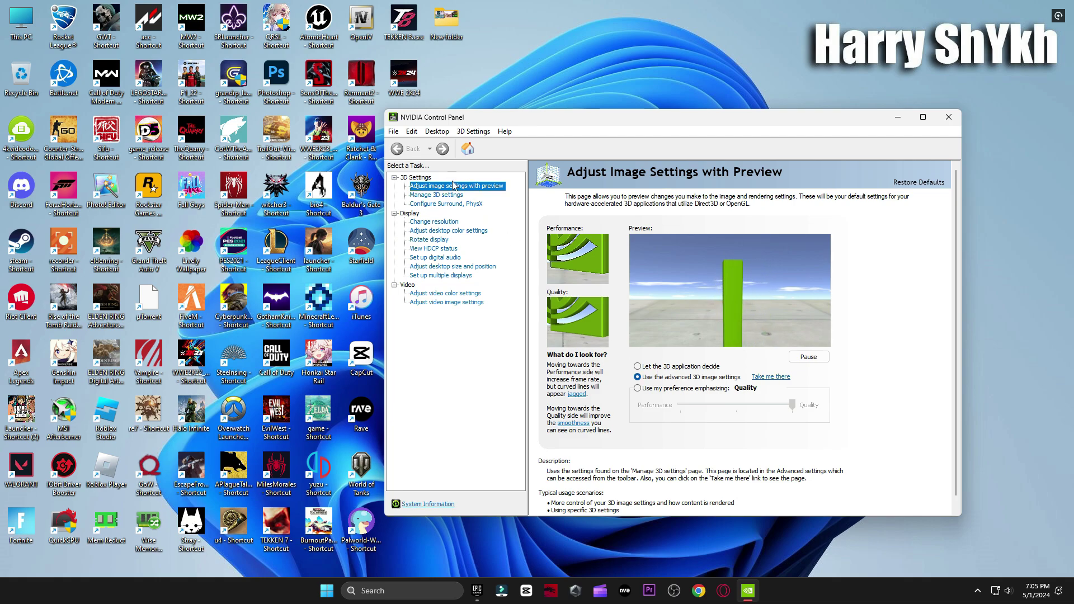
click(415, 196)
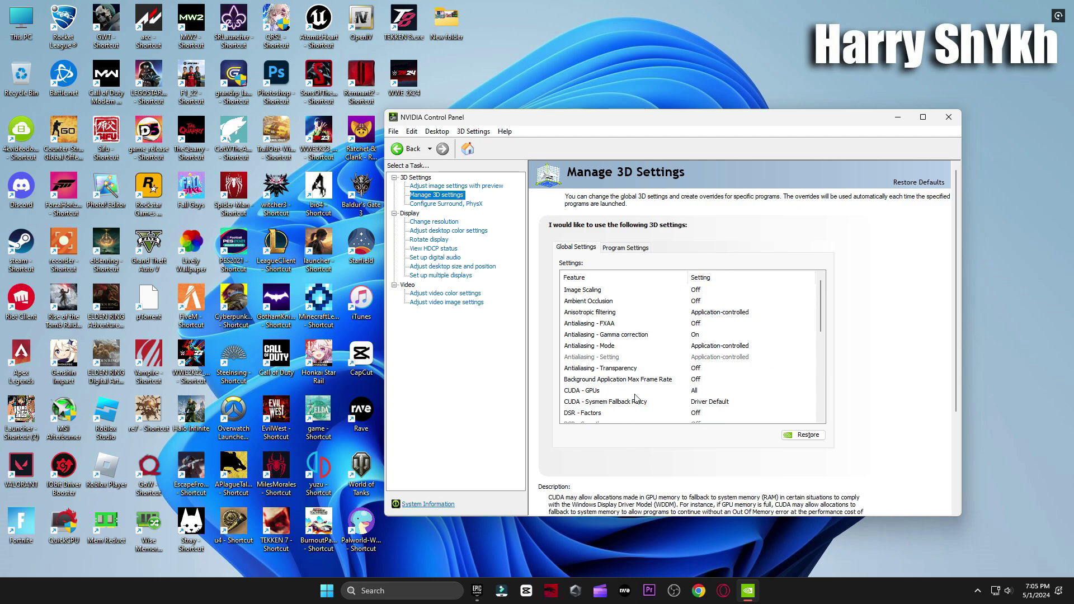
- Review the global 3D settings through to the end of the list and close NVIDIA Control Panel
scroll(789, 334, down, 2)
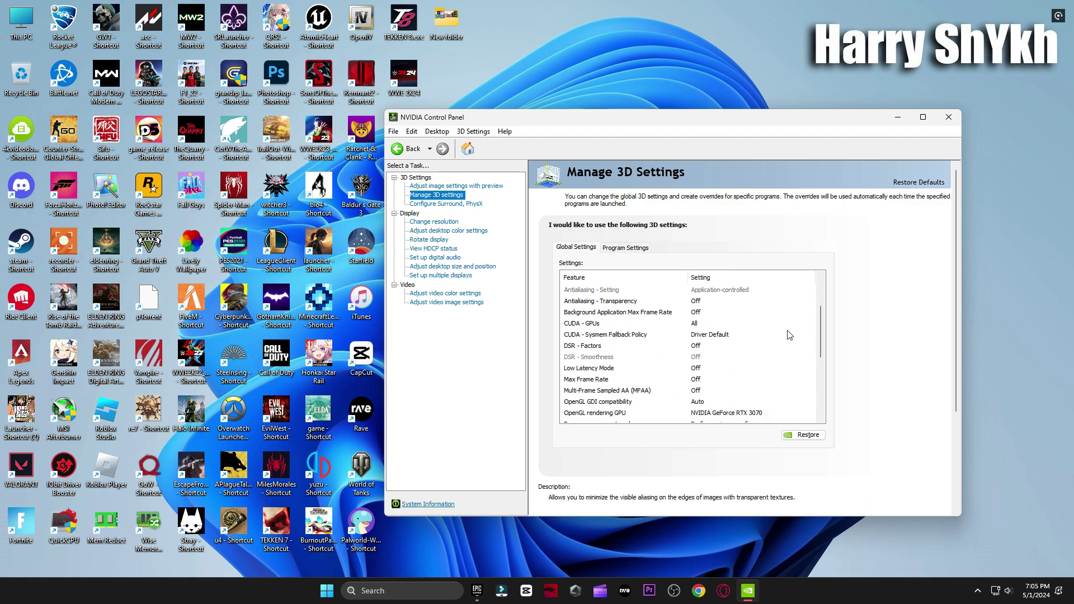
scroll(693, 392, down, 3)
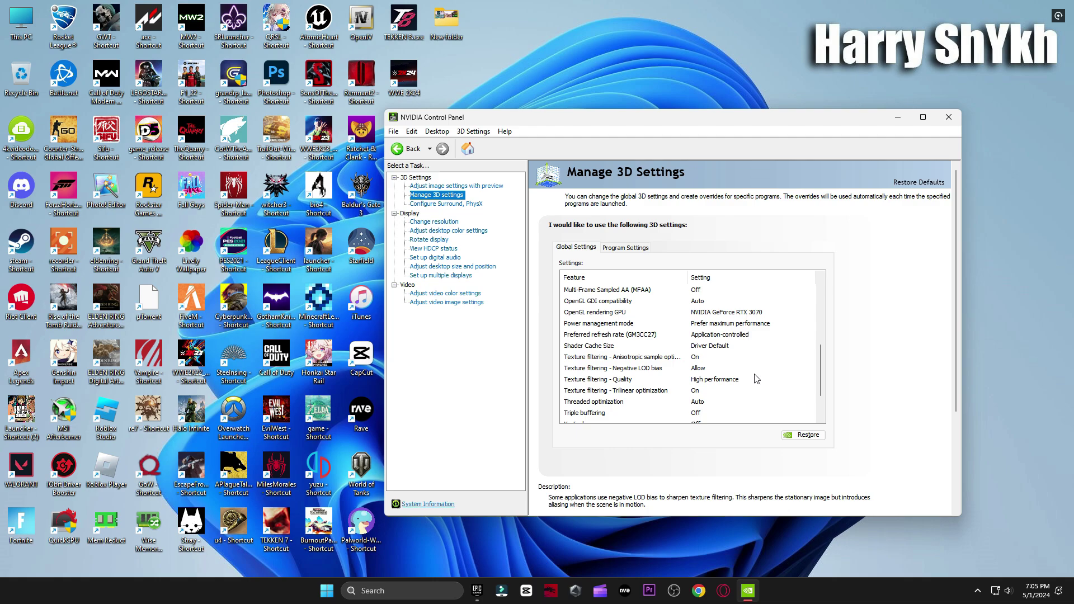
scroll(652, 310, down, 1)
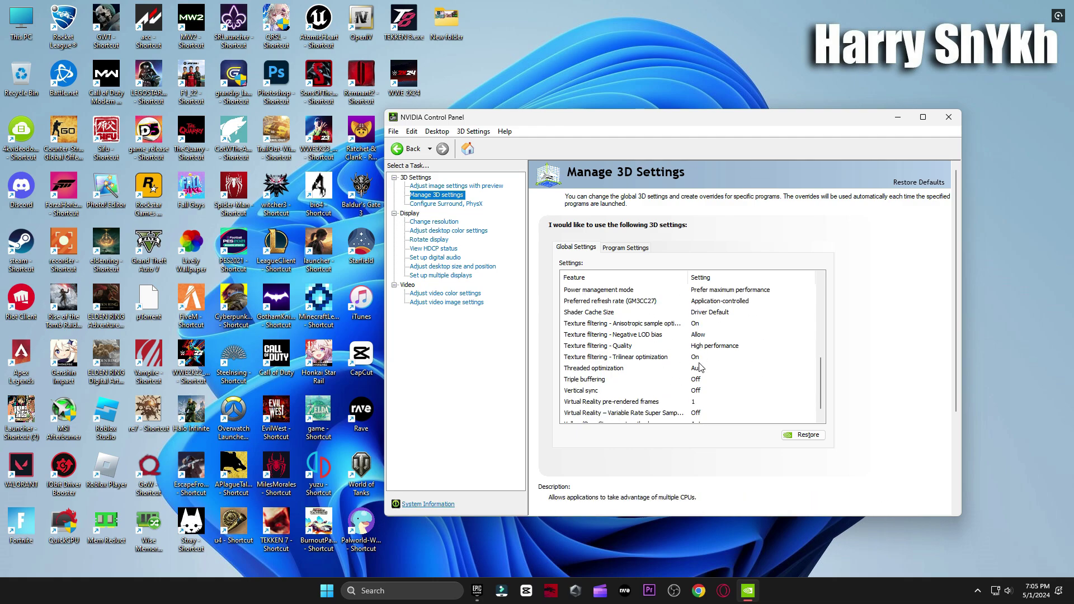
scroll(739, 338, down, 1)
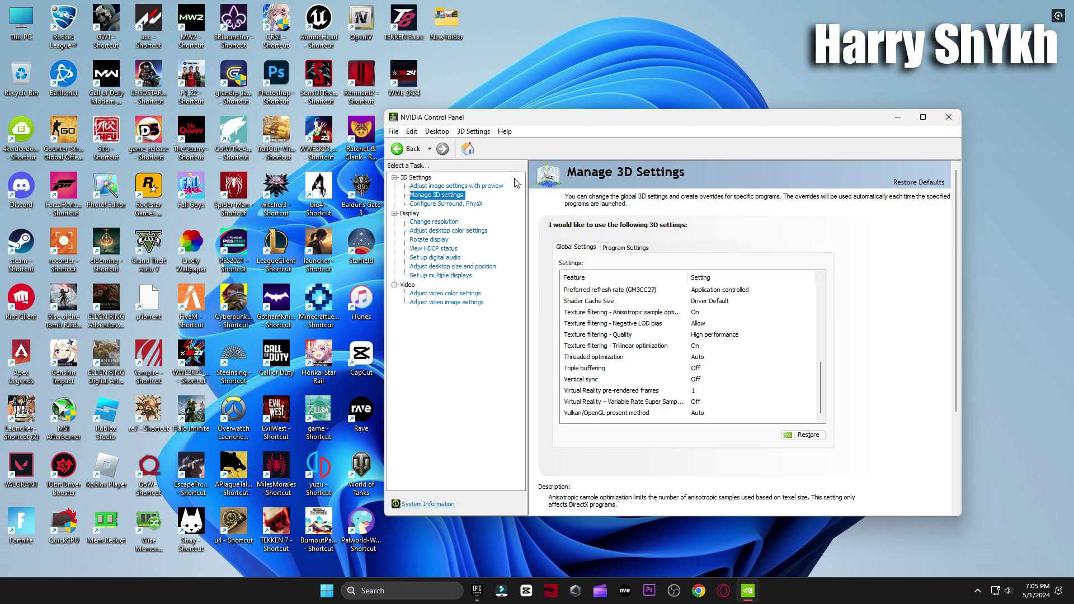
click(494, 186)
click(949, 117)
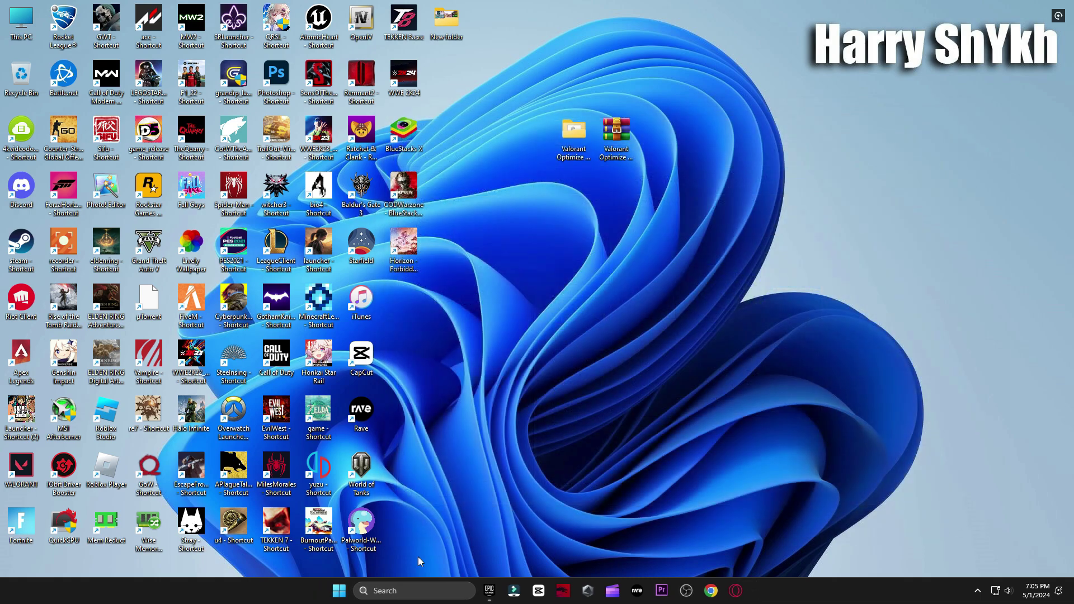
- Launch the NVIDIA app through Windows search and check the graphics driver status on its Drivers page
click(421, 584)
text(n)
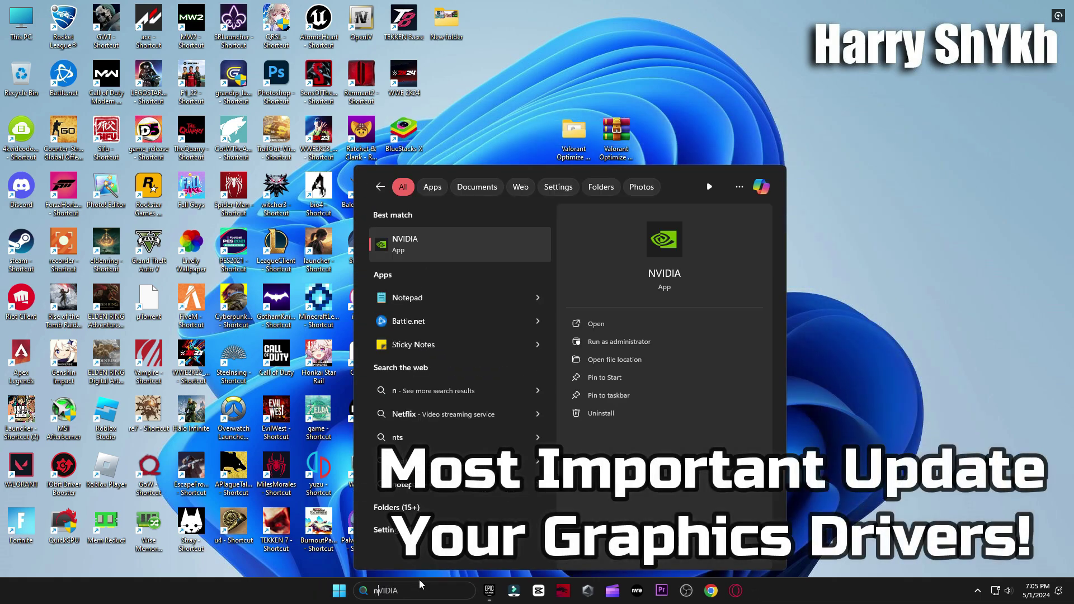
click(442, 244)
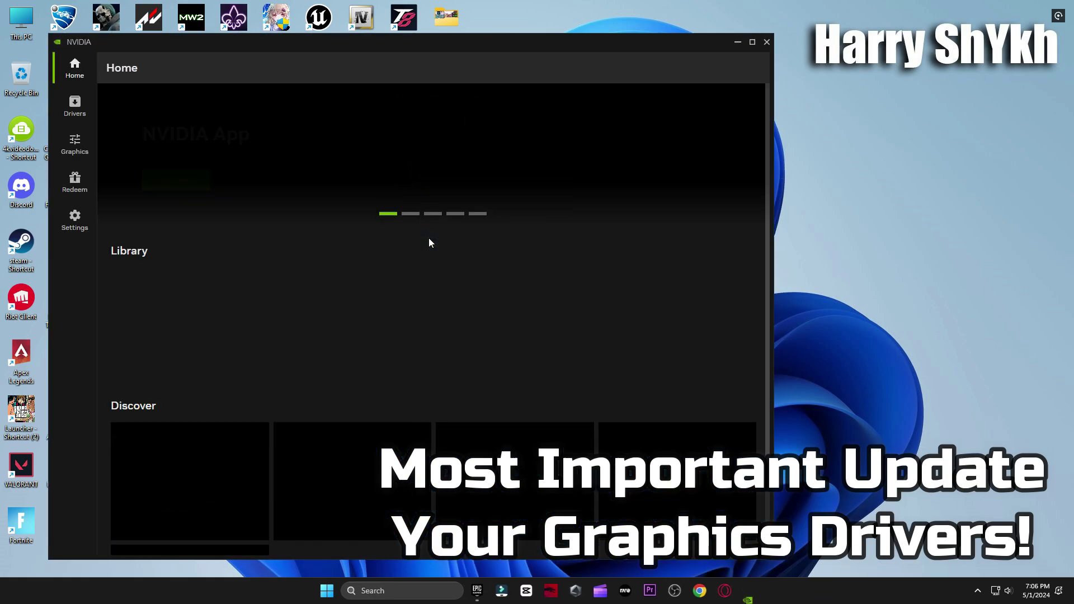
click(94, 113)
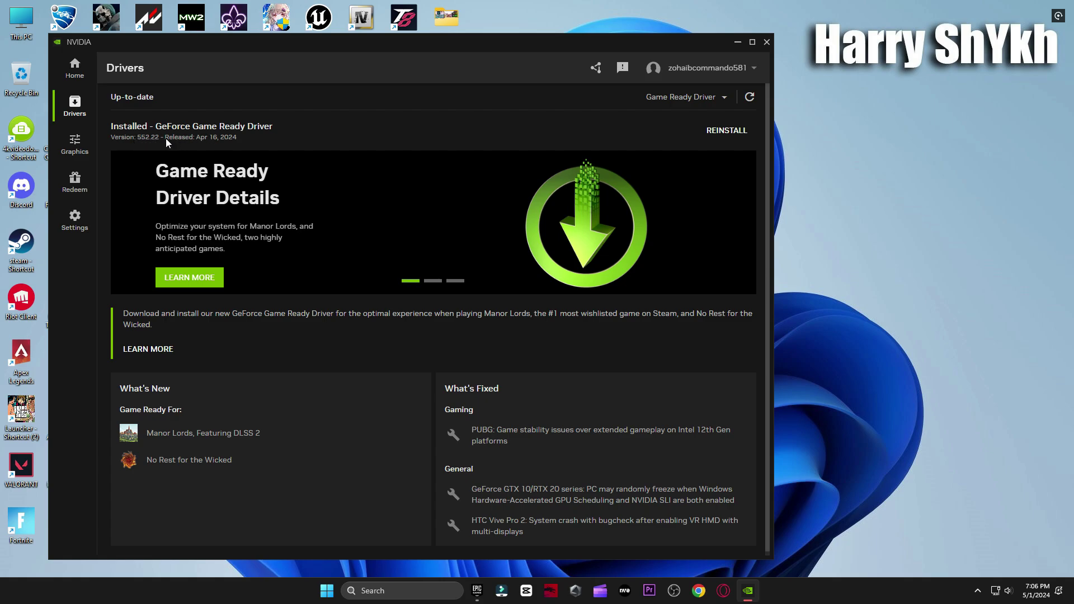
- Close the NVIDIA app and open the 64bit folder under Power Plan > Quick-CPU in the Valorant Optimize Pack
click(767, 42)
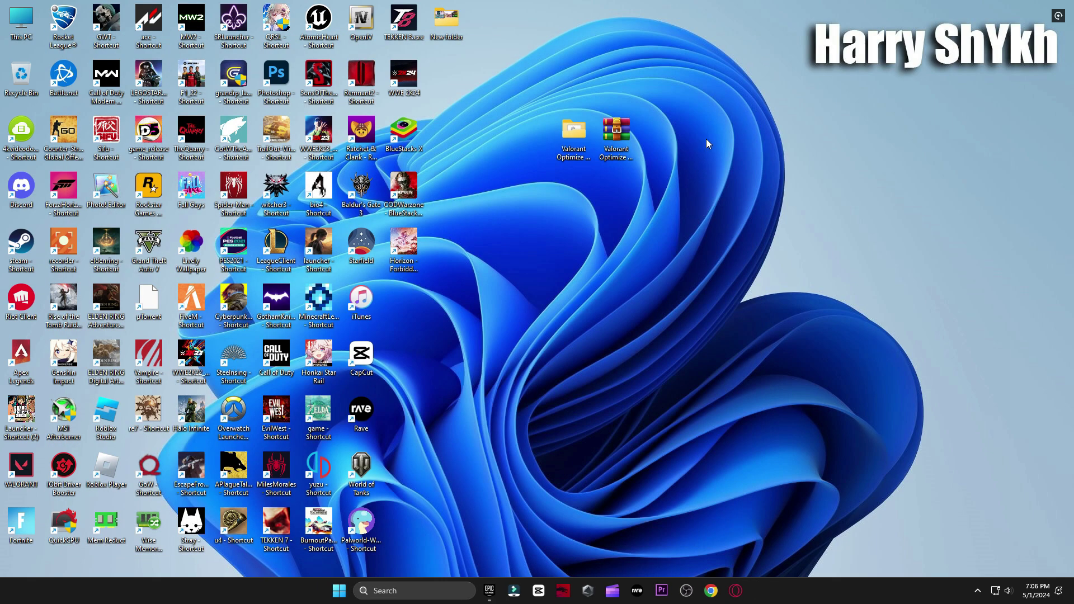
double_click(576, 141)
double_click(479, 231)
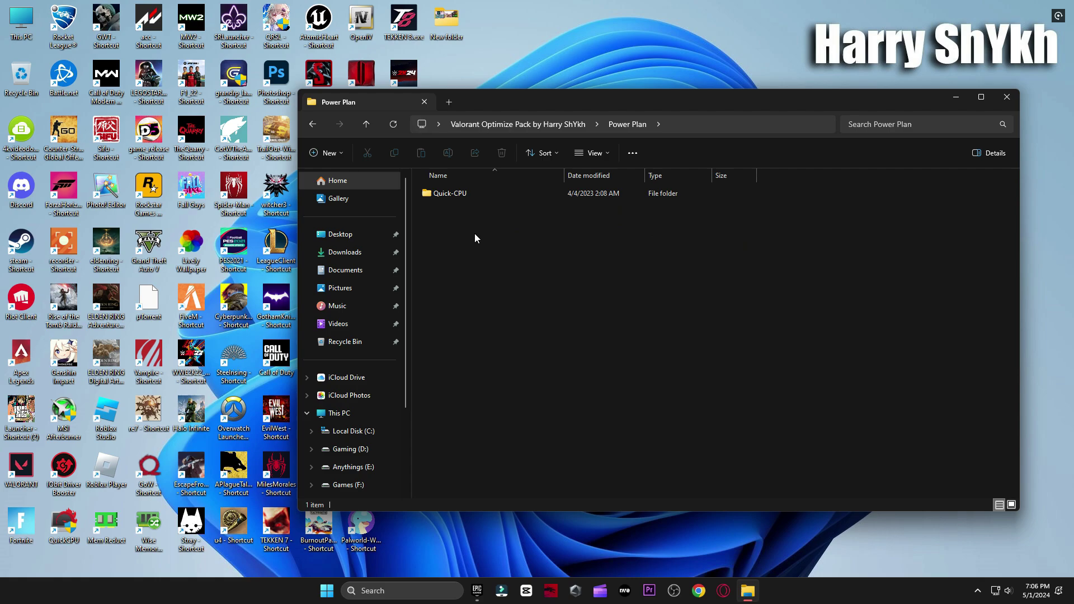
double_click(452, 194)
double_click(449, 211)
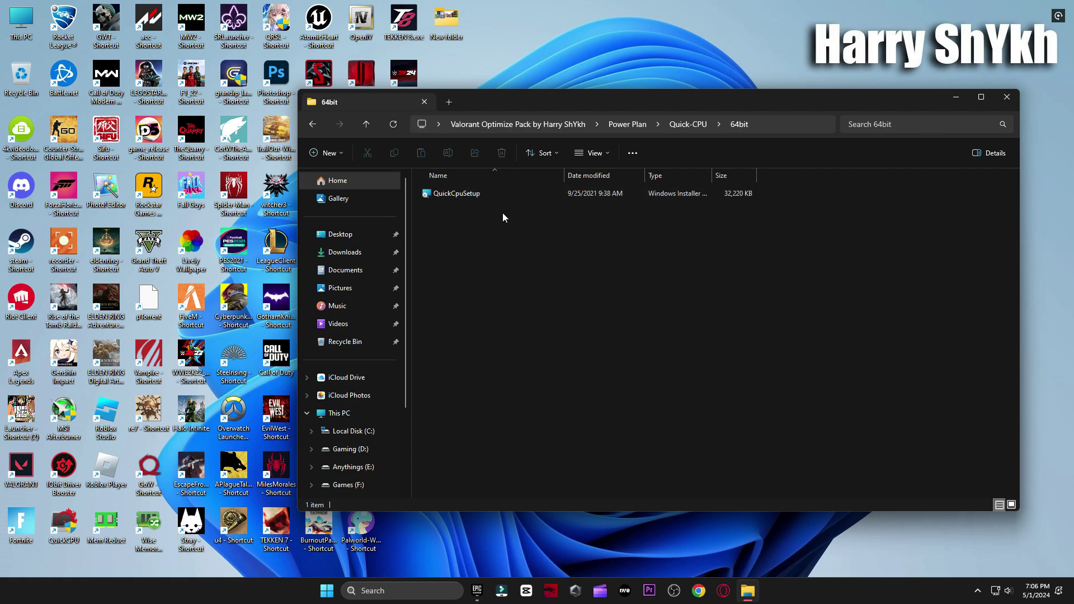
- Launch Quick CPU from the desktop, apply the High performance system power plan, and close the program
double_click(63, 522)
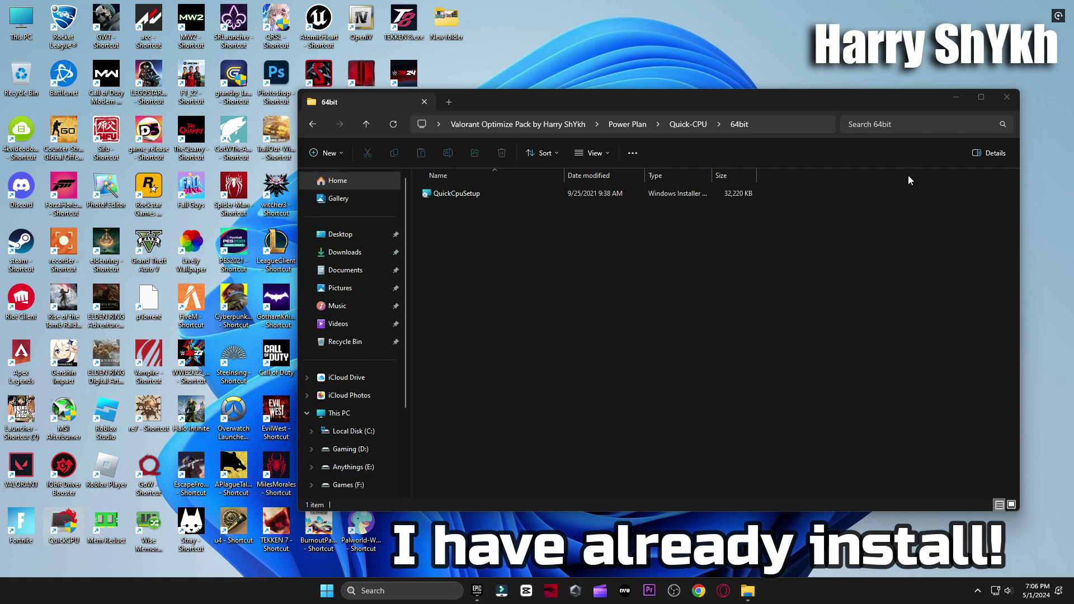
click(1006, 100)
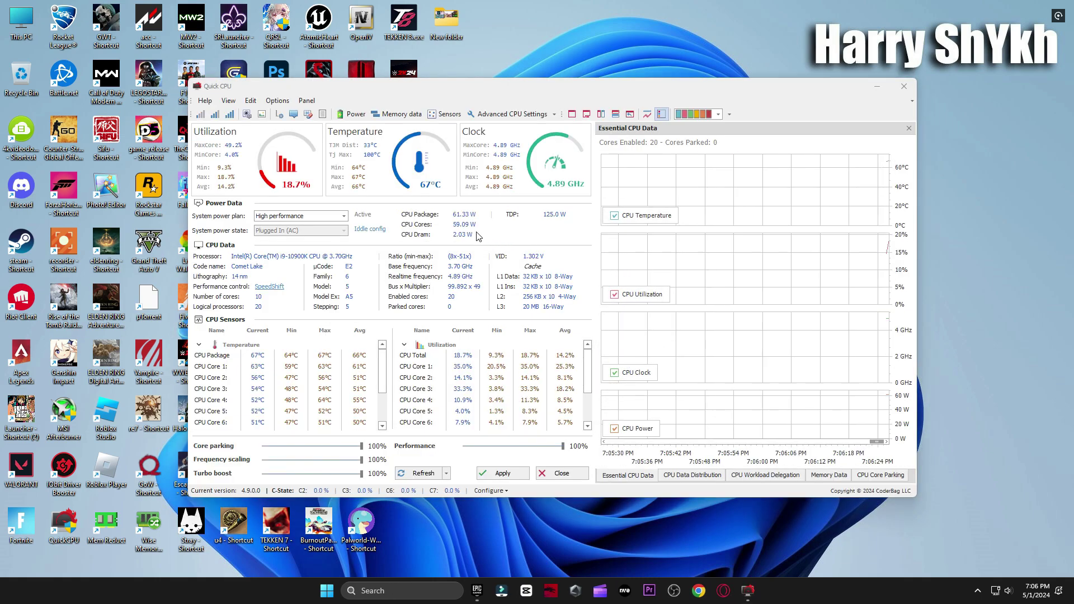
click(337, 217)
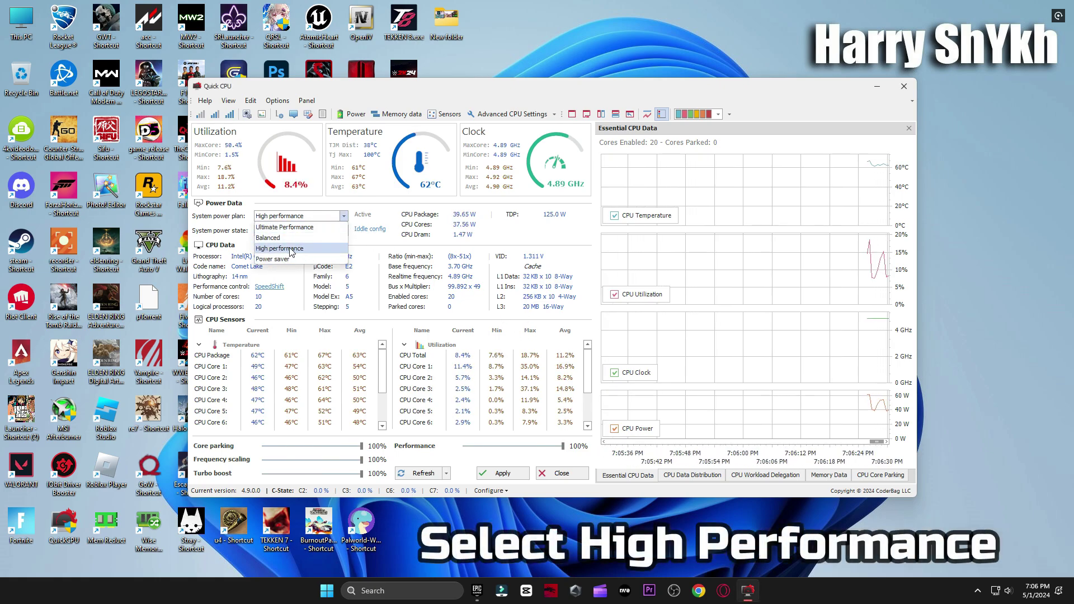
click(269, 250)
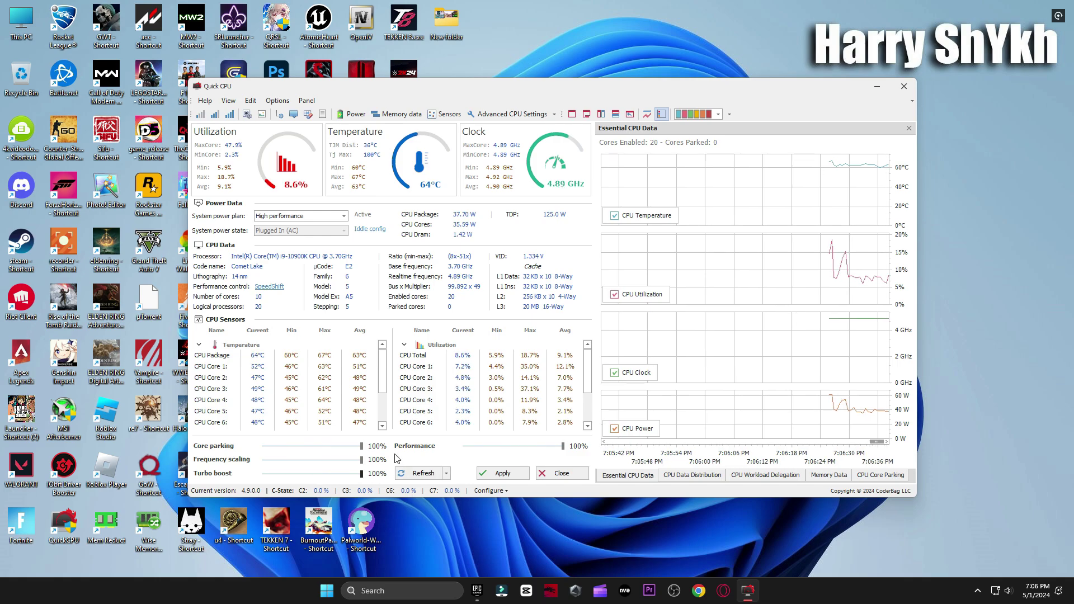
click(503, 473)
click(617, 324)
click(562, 473)
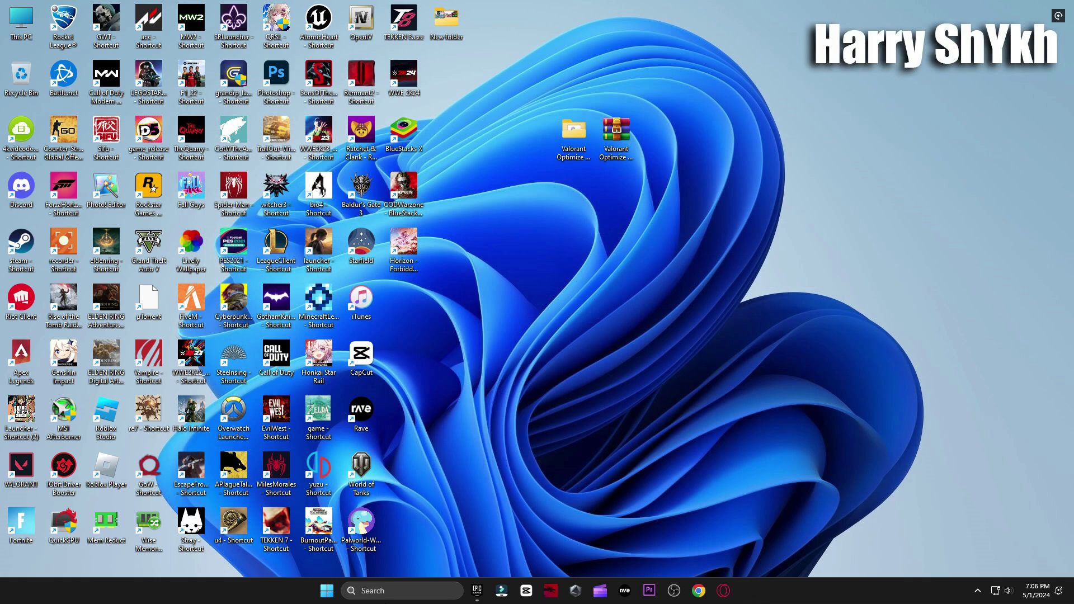
- Open Choose a power plan through Windows search, check the selected and additional plans, and close Power Options
click(390, 592)
text(power)
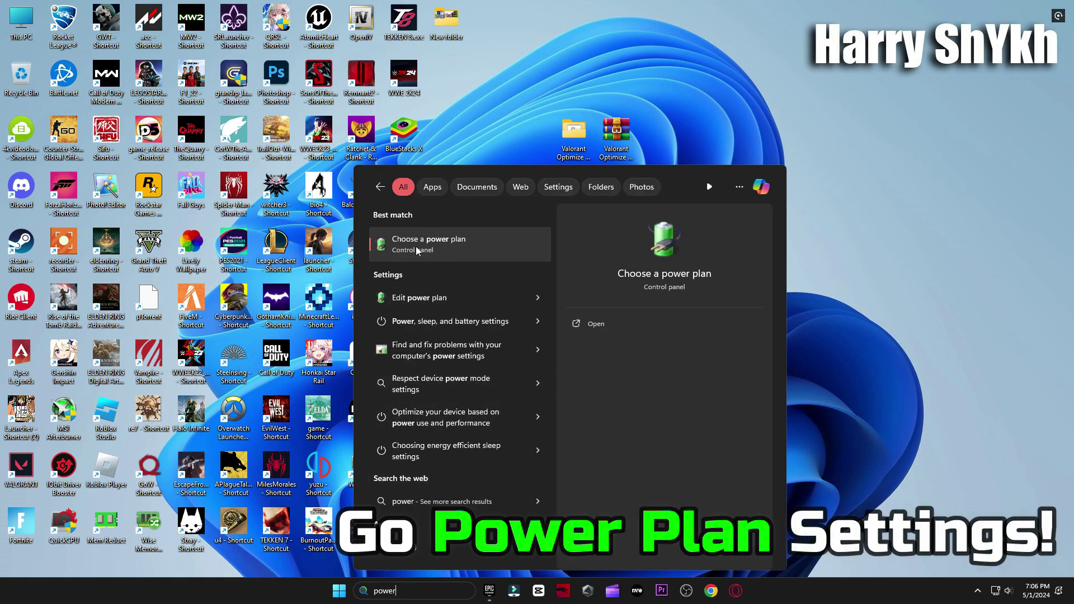
click(447, 242)
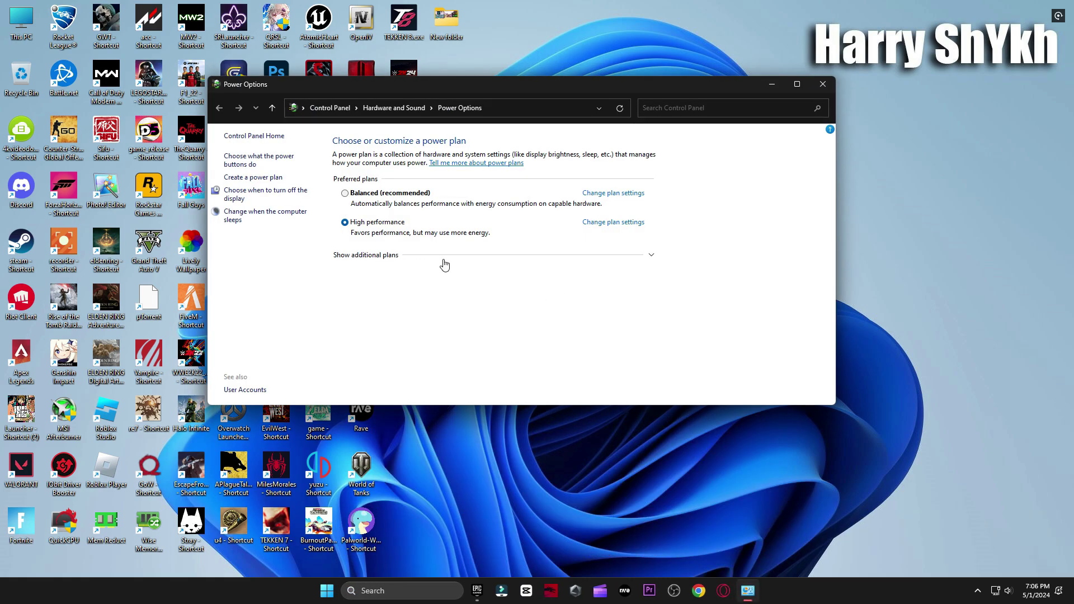
click(444, 263)
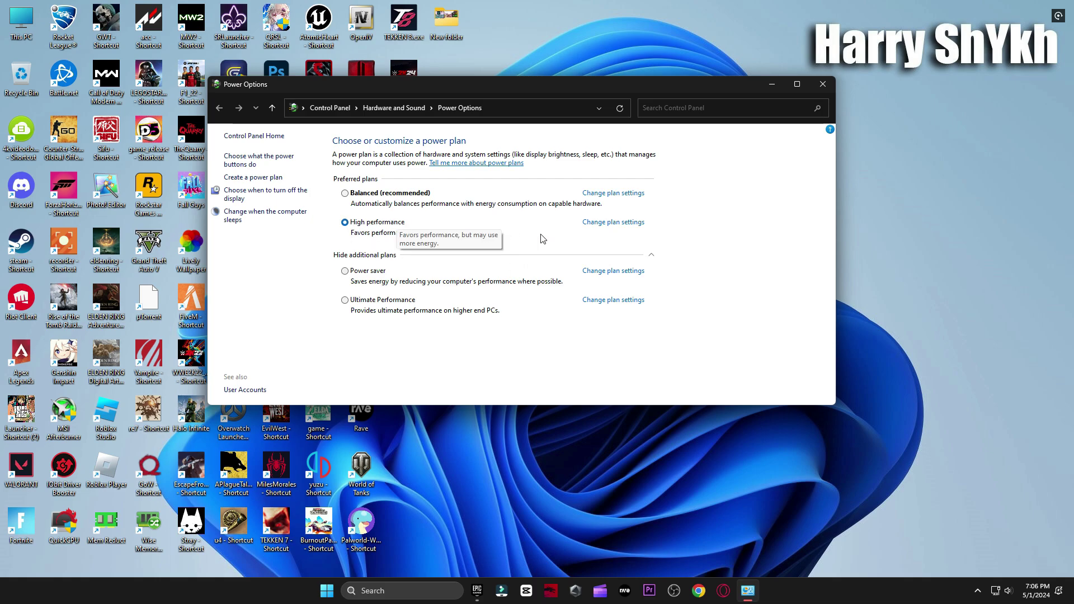
click(653, 256)
click(834, 87)
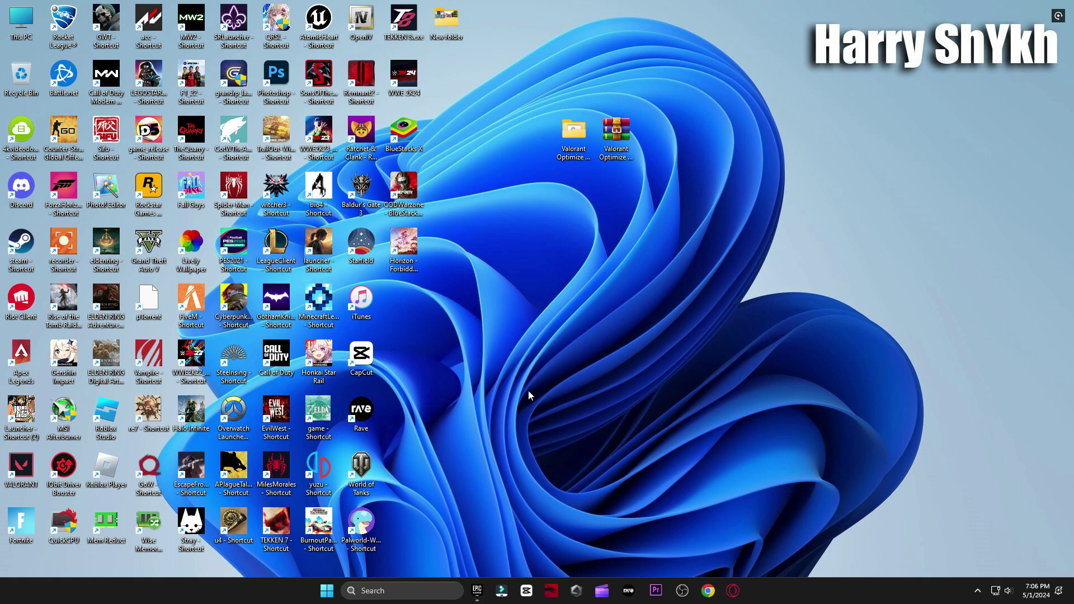
- Restart the PC to apply the changes
key(super)
click(676, 552)
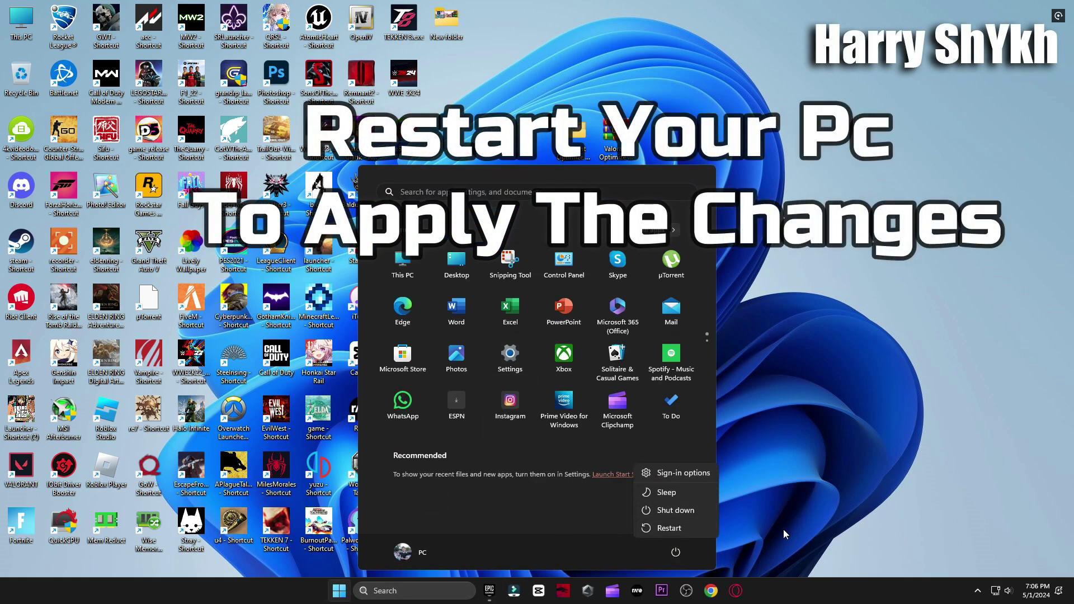
click(695, 533)
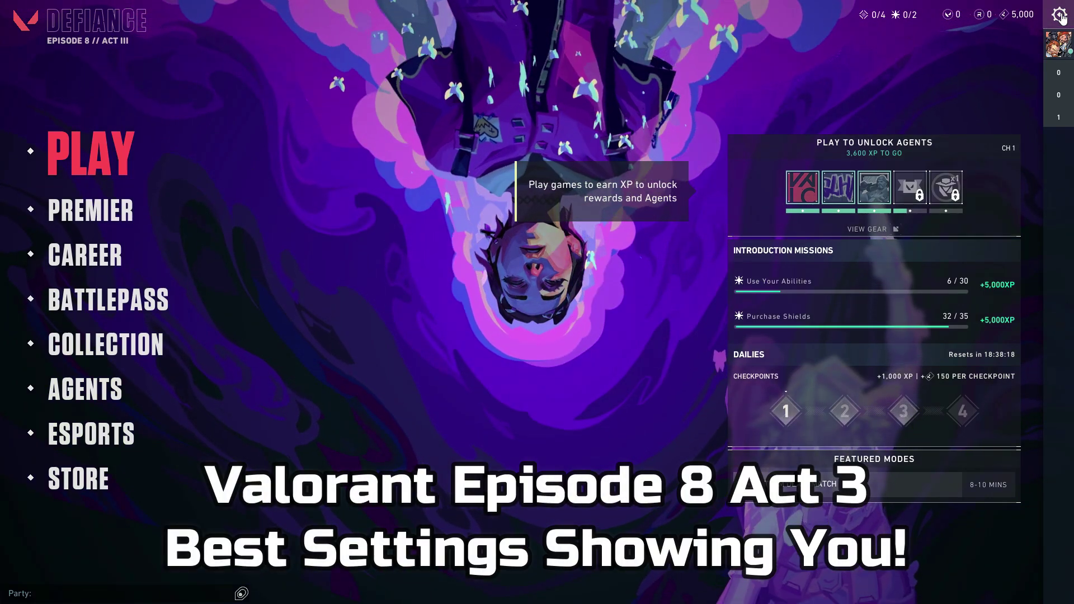
- In Valorant's general video settings, turn off Limit FPS on Battery, Limit FPS in Menus and Limit FPS in Background
key(Escape)
click(535, 226)
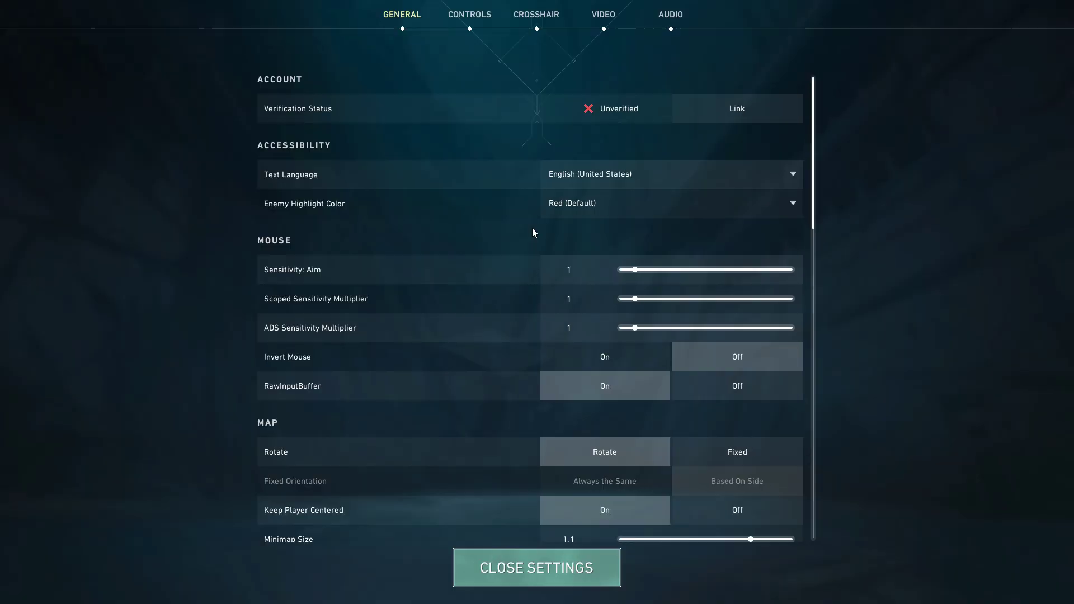
click(608, 28)
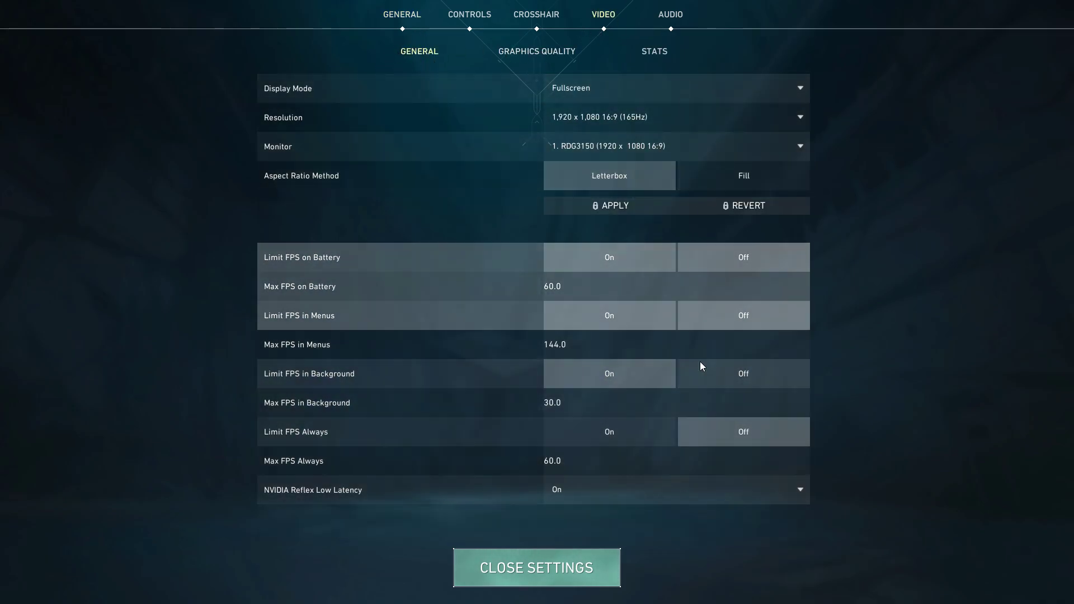
click(705, 370)
click(748, 320)
click(756, 256)
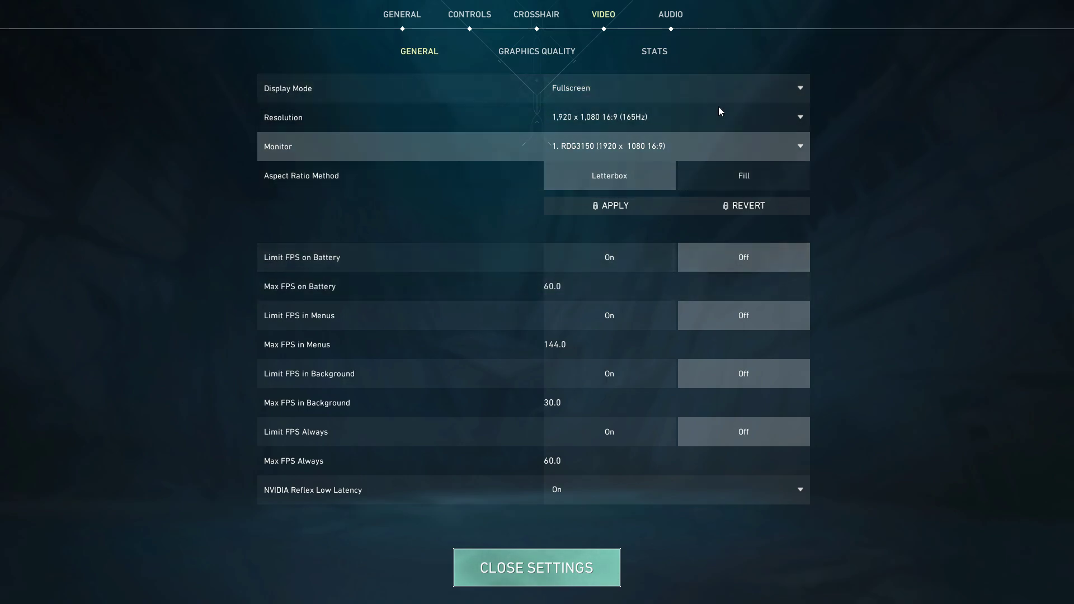
- In the Graphics Quality settings, set Material, Texture, Detail and UI Quality to Low and turn off Vignette
click(550, 54)
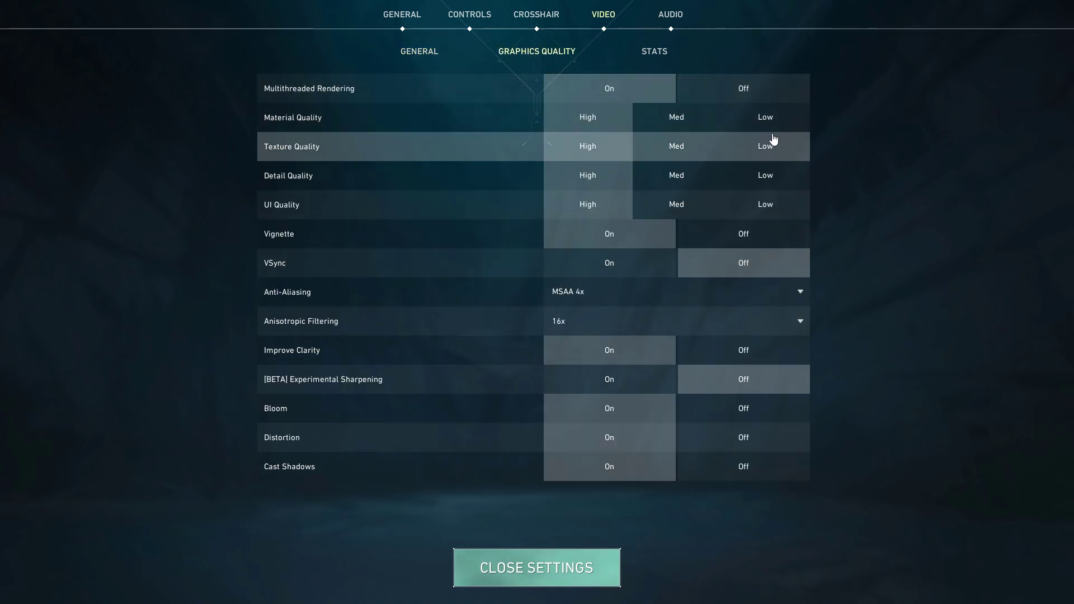
click(785, 151)
click(783, 176)
click(787, 201)
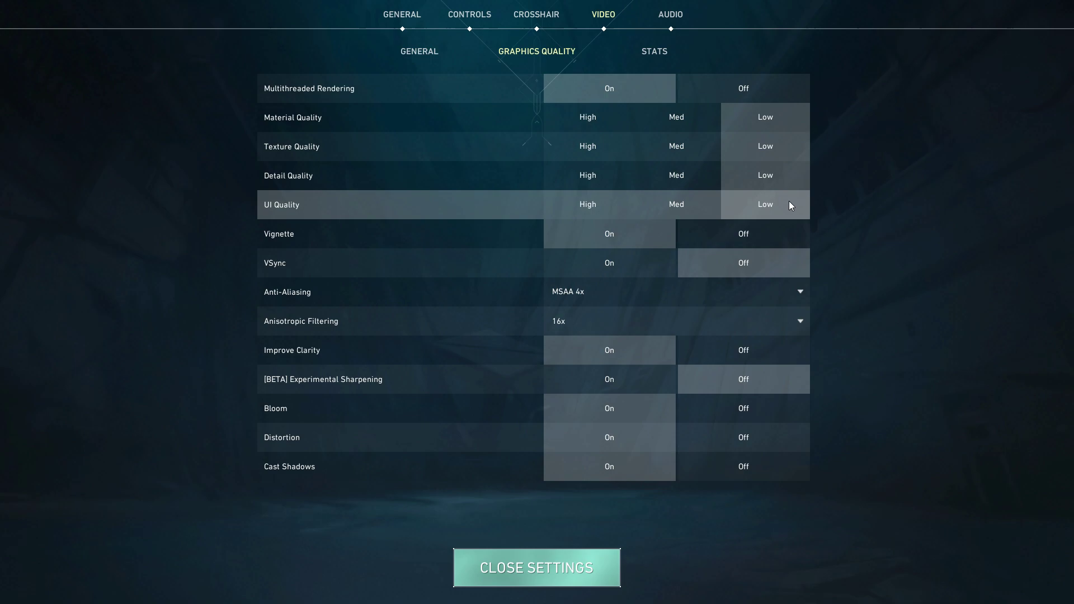
click(764, 243)
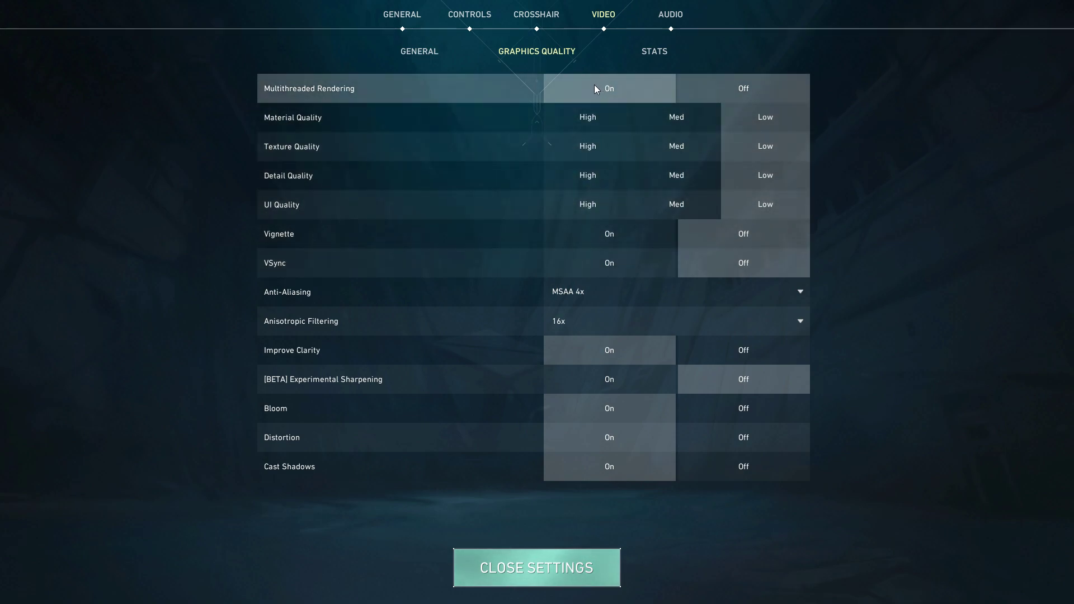
- Set Anti-Aliasing to None and Anisotropic Filtering to 1x
click(657, 302)
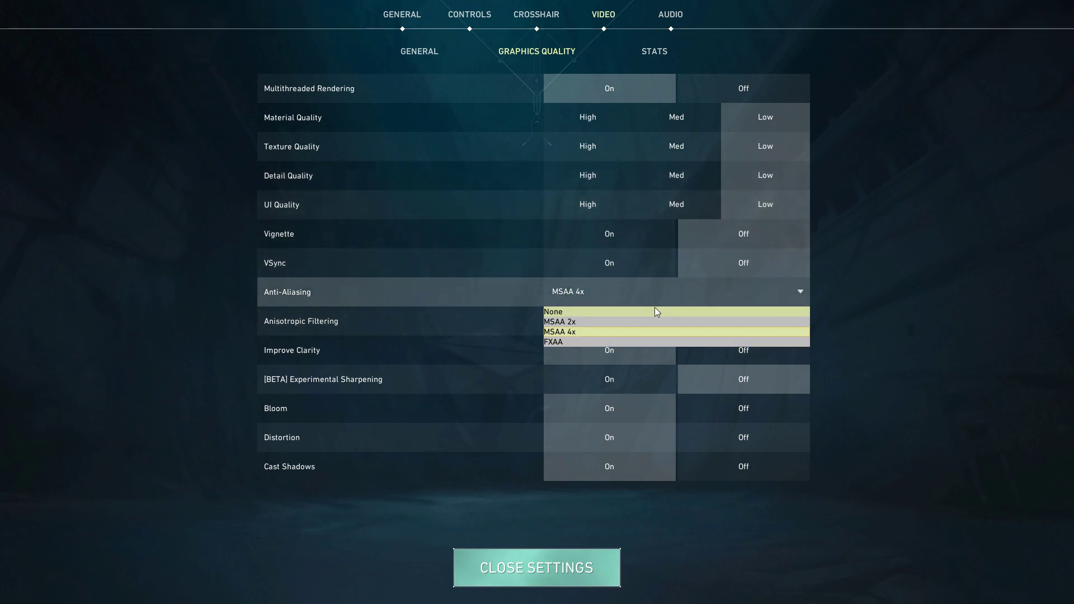
click(611, 321)
click(611, 323)
click(595, 341)
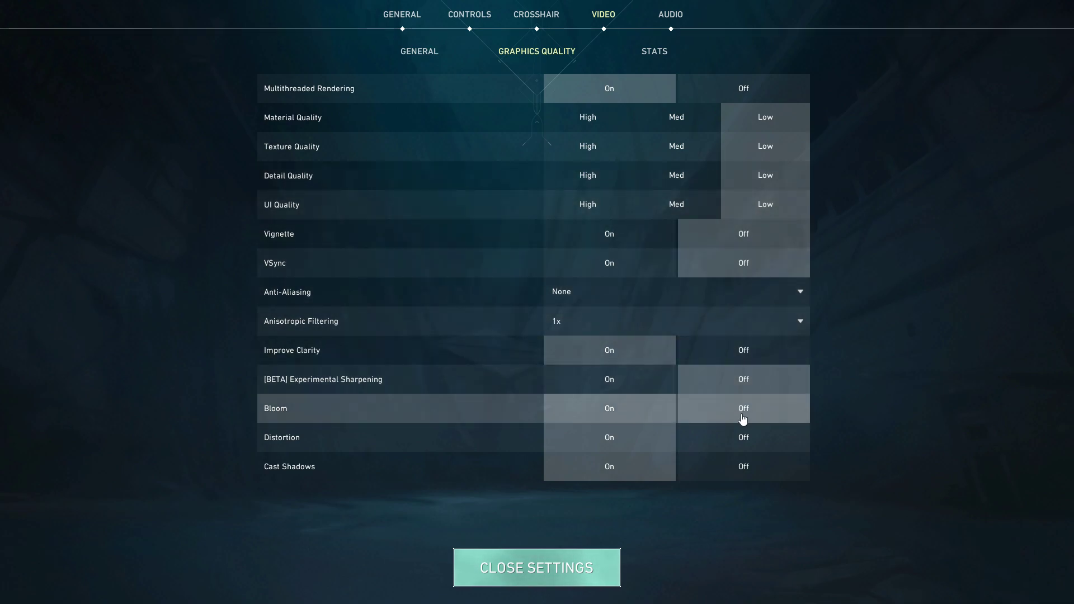
- Turn off Distortion, Cast Shadows, Bloom and Improve Clarity in the Graphics Quality settings
click(744, 439)
click(758, 467)
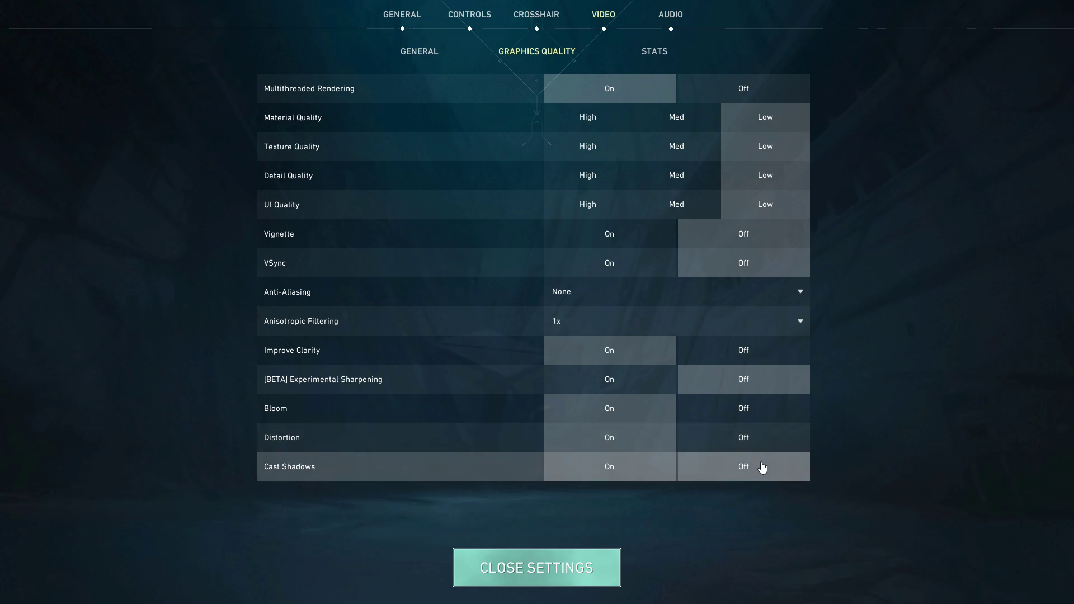
click(758, 412)
click(757, 360)
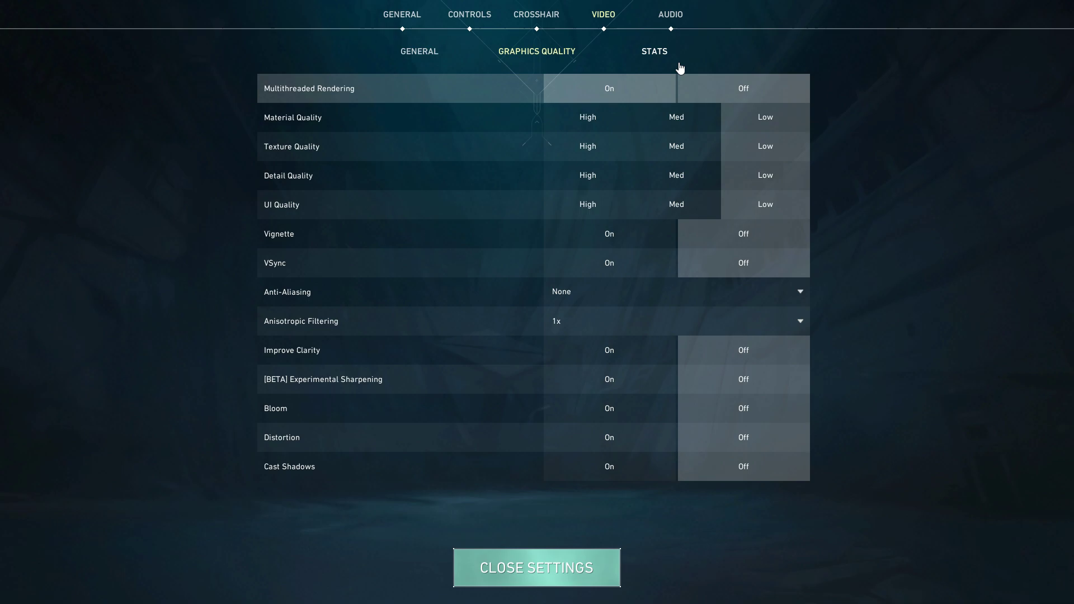
- Review the display options for performance, latency and network on the video Stats page, and close the settings
click(665, 54)
scroll(822, 342, down, 6)
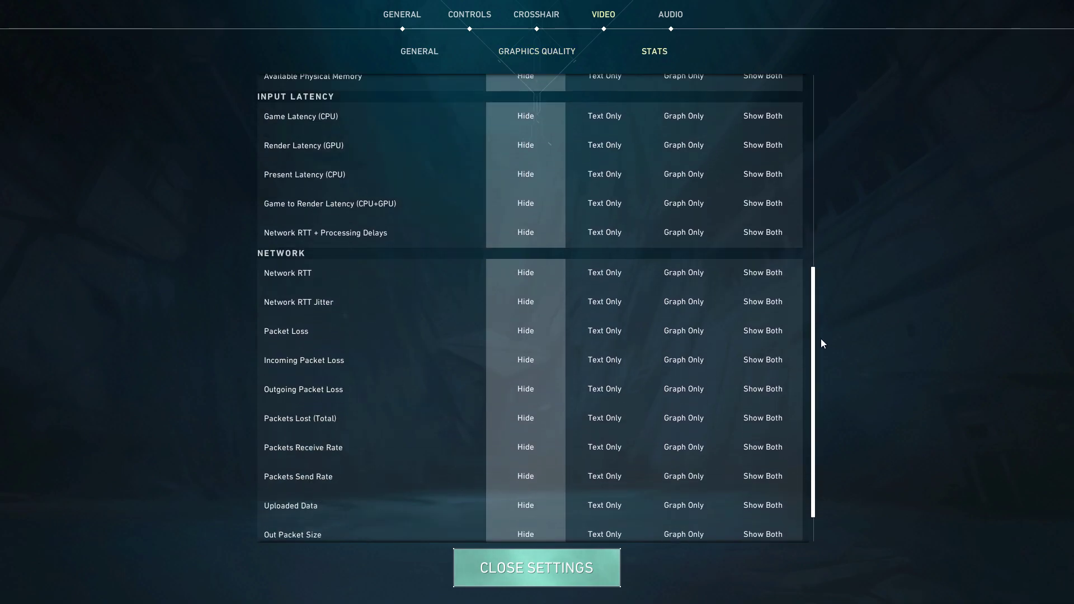
scroll(822, 325, up, 2)
click(583, 569)
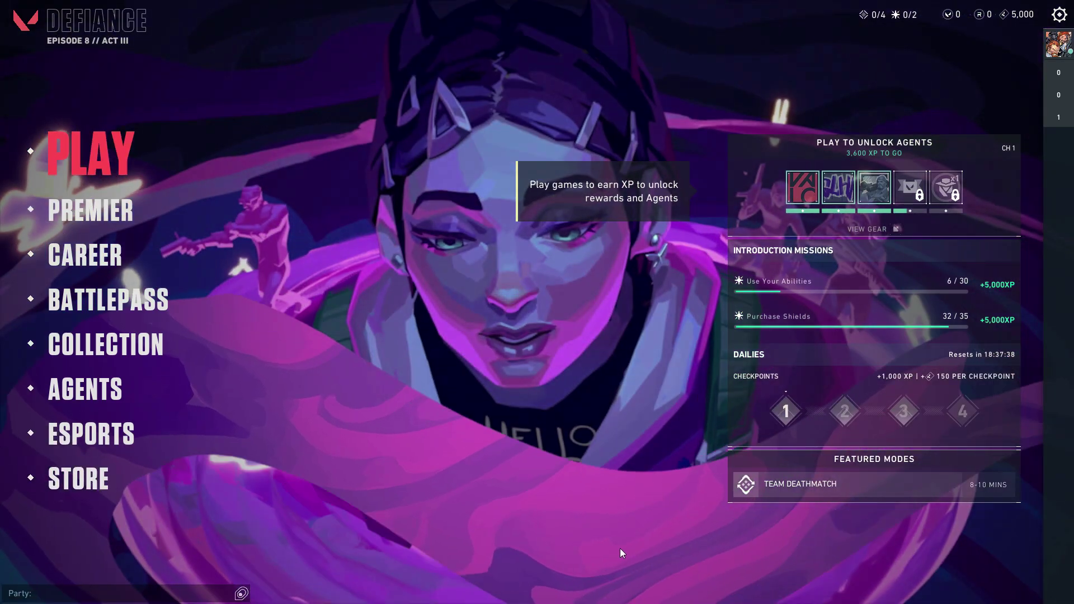